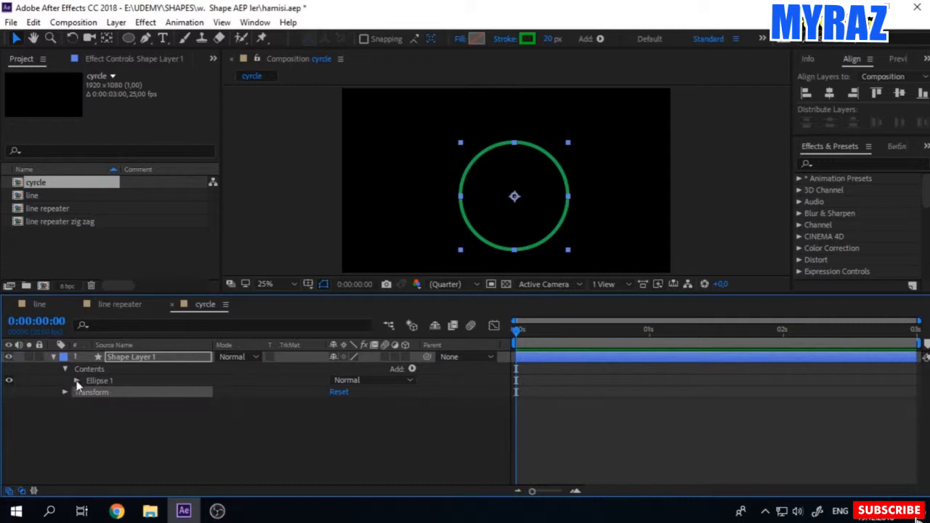
Step: Keyframe the scale in Ellipse 1's shape transform at 0% on the first frame
click(77, 380)
click(87, 427)
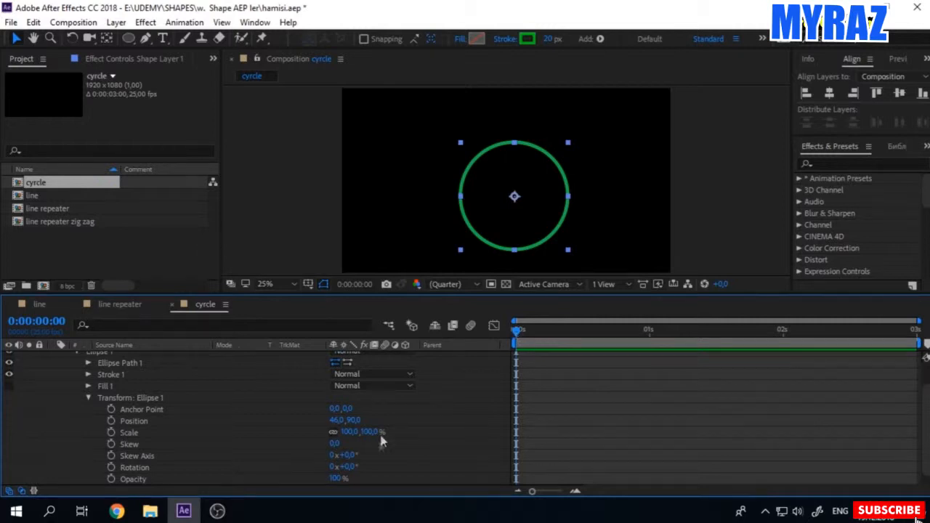
click(347, 431)
text(0)
key(Return)
click(112, 432)
Step: Set Ellipse 1's scale to 100% at the 1-second mark and collapse its transform properties
click(650, 333)
click(351, 432)
key(Return)
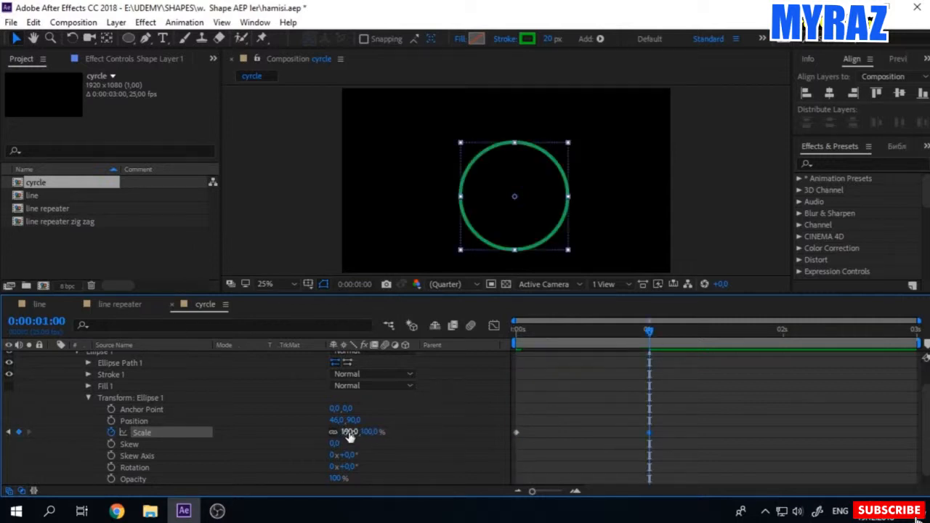
click(86, 398)
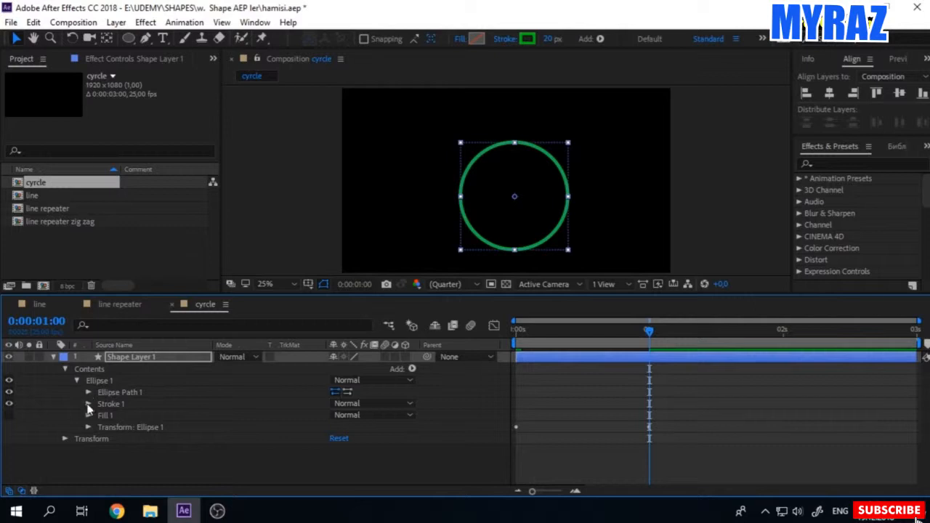
Step: Set Stroke 1's width to 100 on the first frame and keyframe it
click(89, 405)
key(Home)
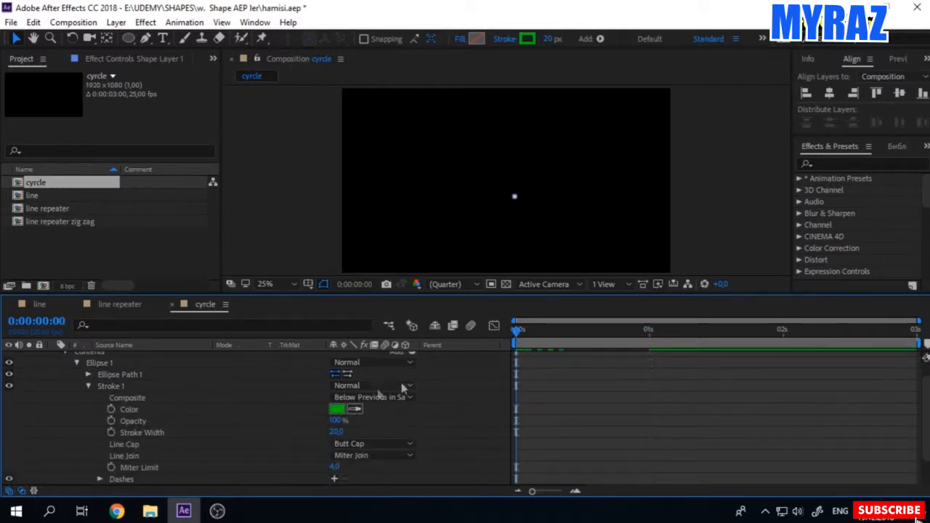
click(338, 432)
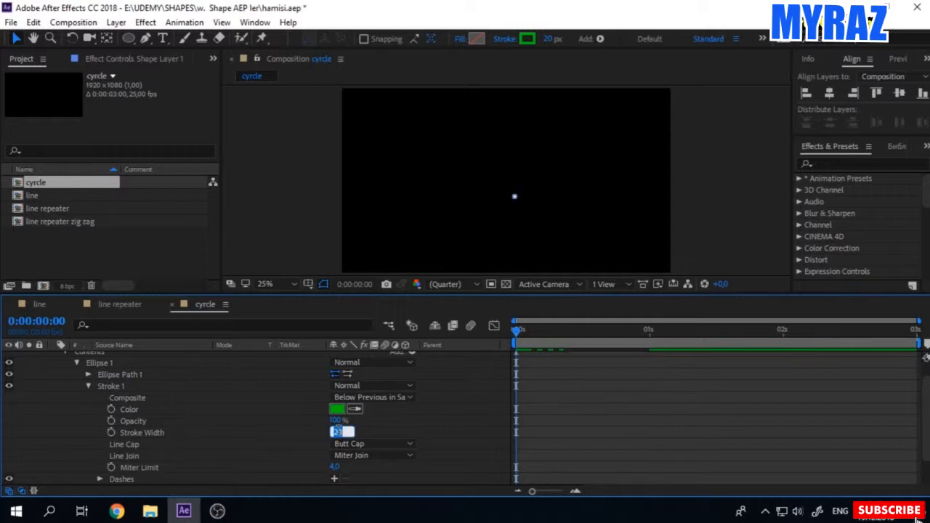
click(140, 432)
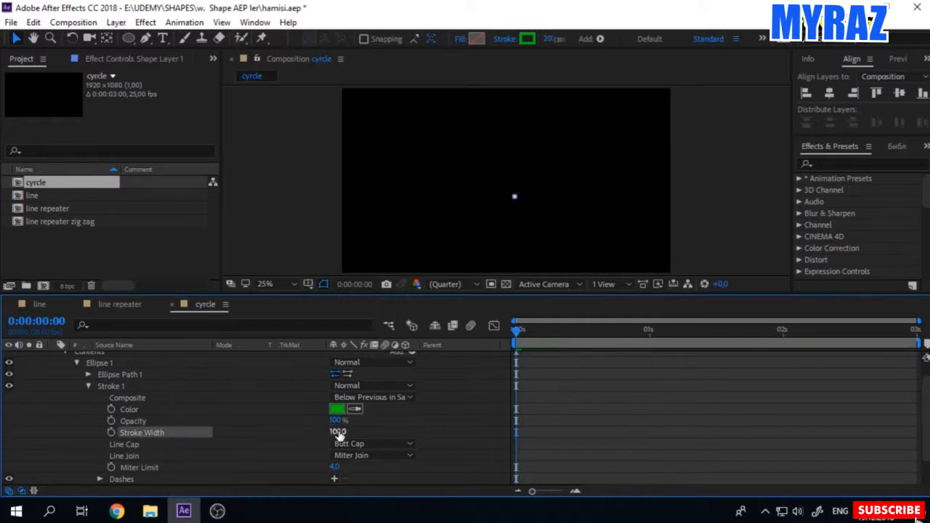
click(111, 432)
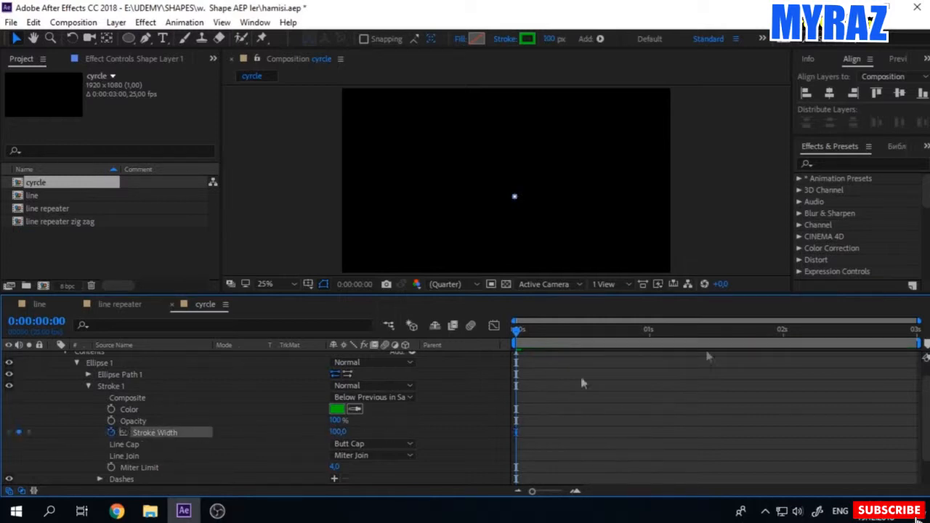
Step: Set Stroke 1's width to 0 at the 1-second mark and preview the animation
click(651, 330)
click(338, 432)
text(0)
key(Return)
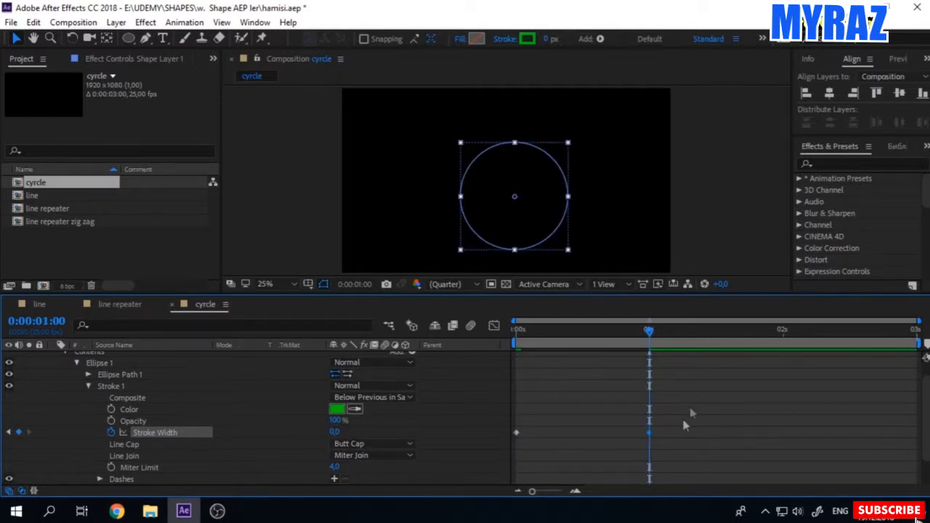
drag(521, 332, 701, 368)
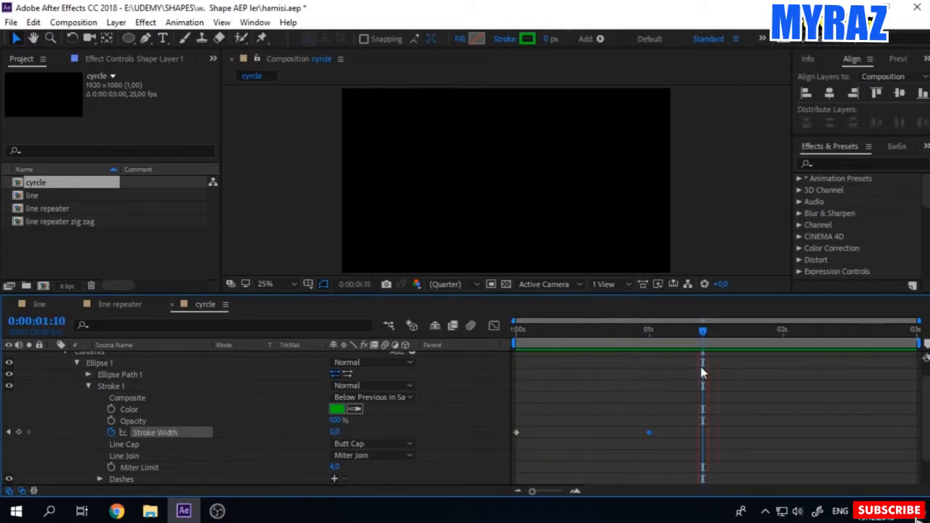
Step: Ease all stroke width and scale keyframes, shaping their speed curves to peak early and slow gradually towards 1 second
click(87, 386)
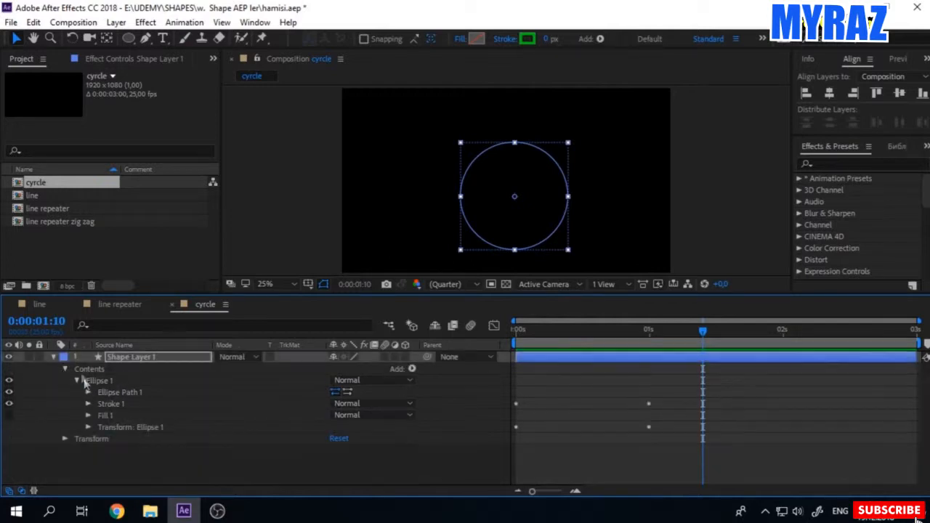
click(64, 370)
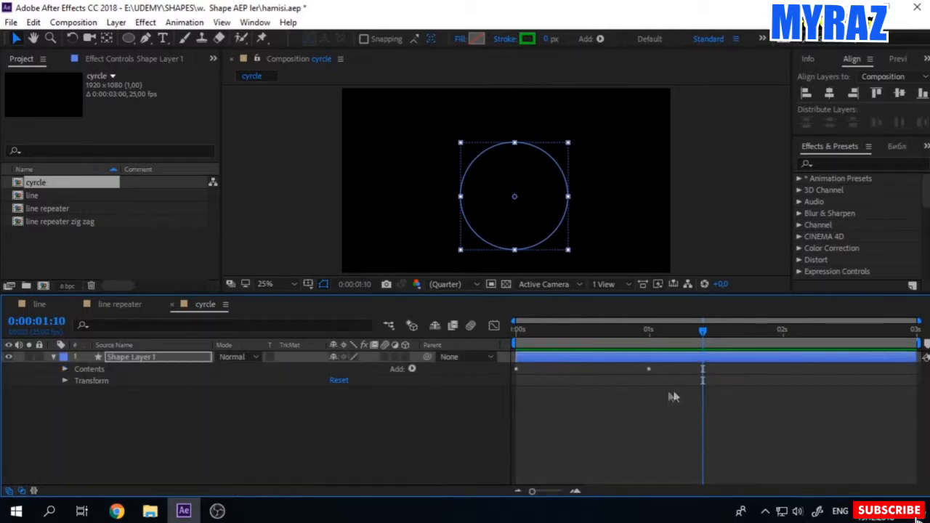
click(133, 360)
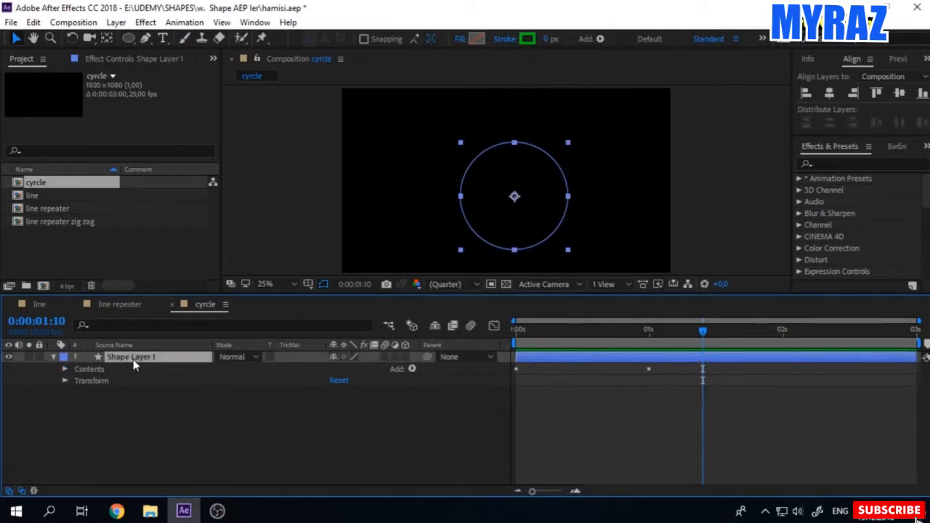
key(u)
drag(684, 427, 474, 359)
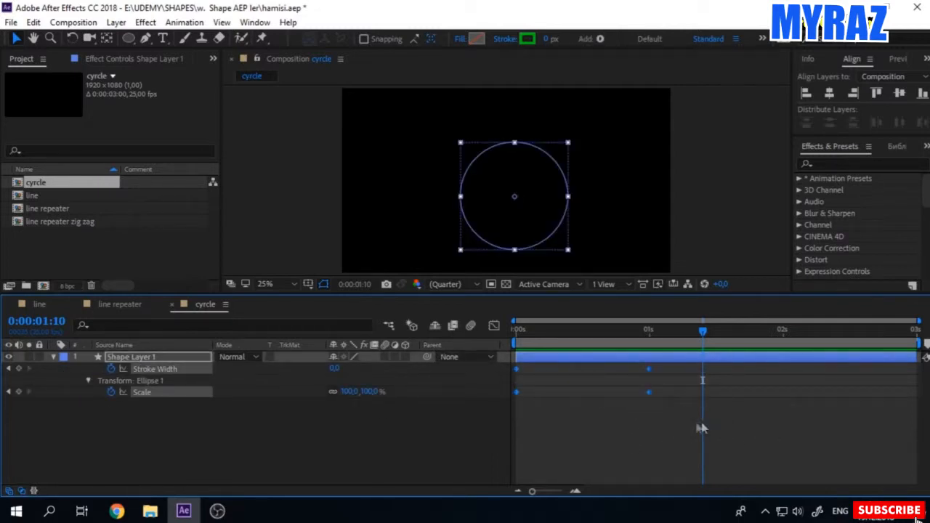
click(494, 325)
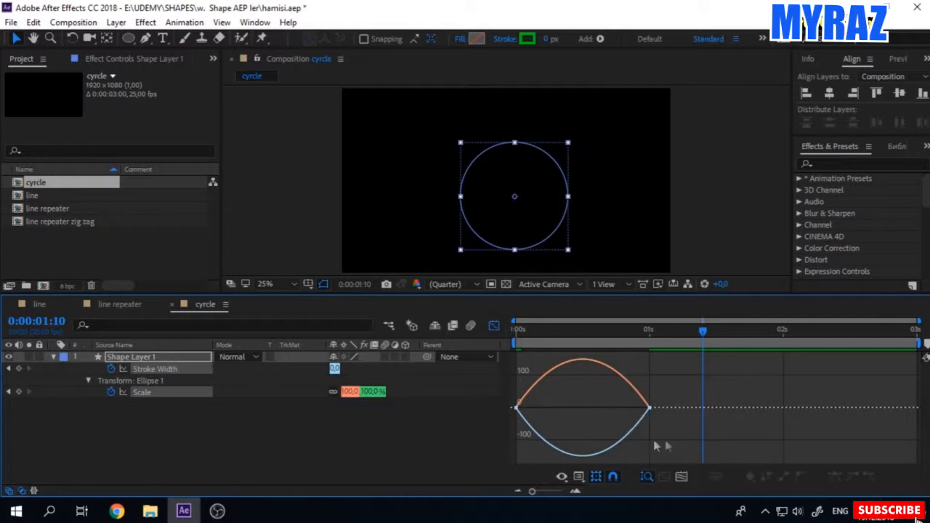
drag(675, 441, 592, 412)
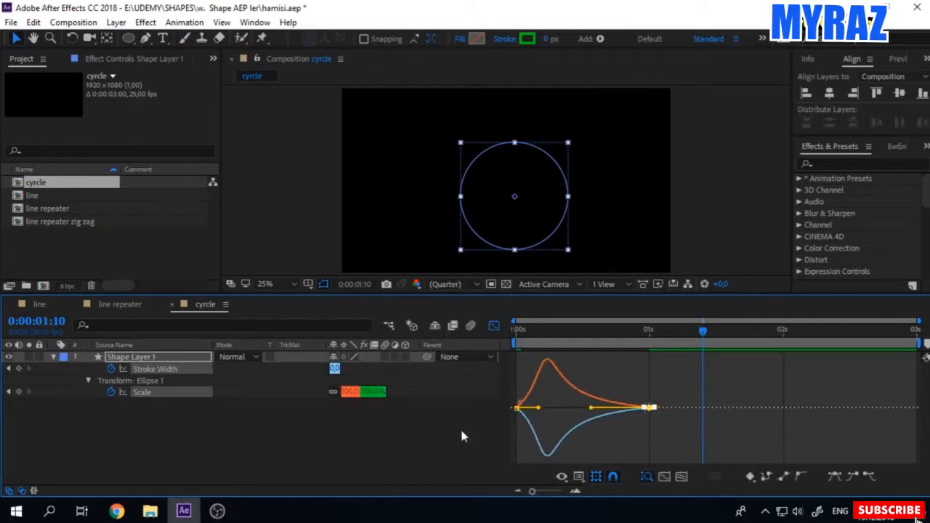
Step: Preview the eased circle animation, close the graph editor and collapse the shape layer's properties
click(462, 436)
key(space)
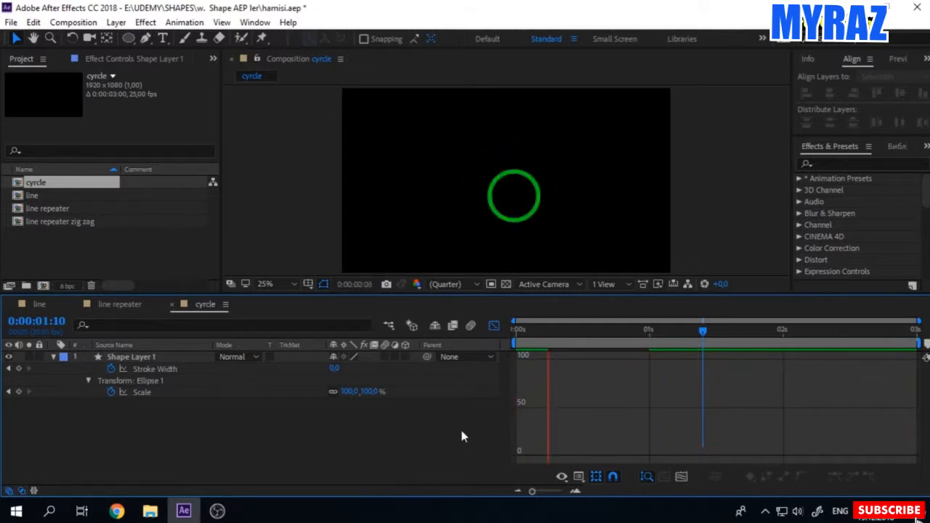
key(space)
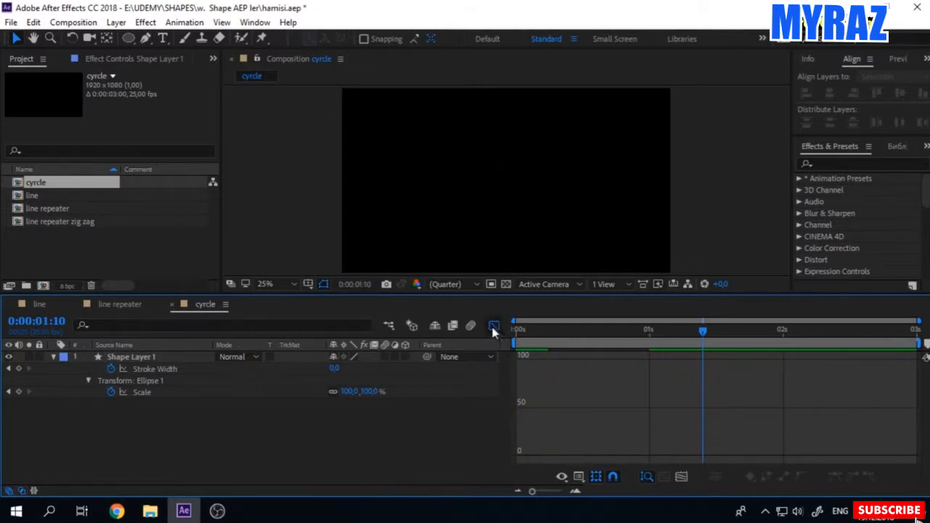
click(494, 326)
click(537, 330)
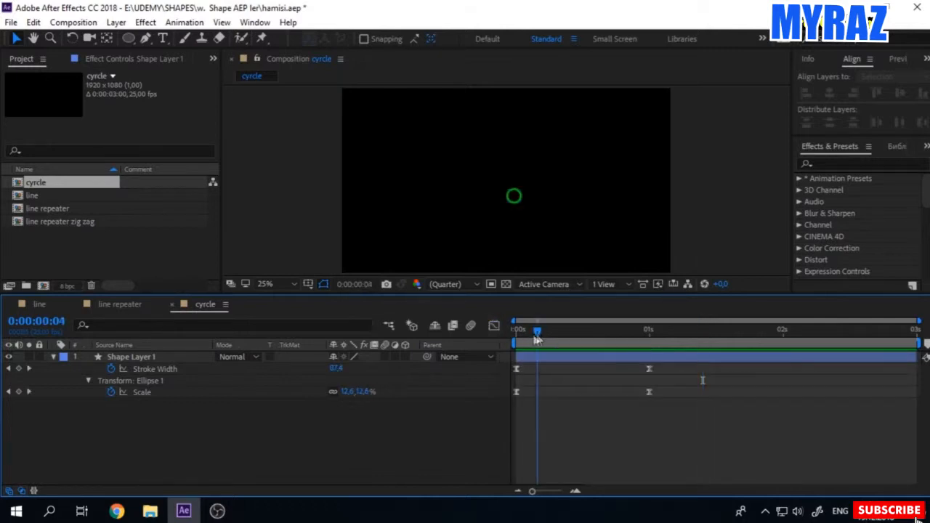
click(53, 356)
key(space)
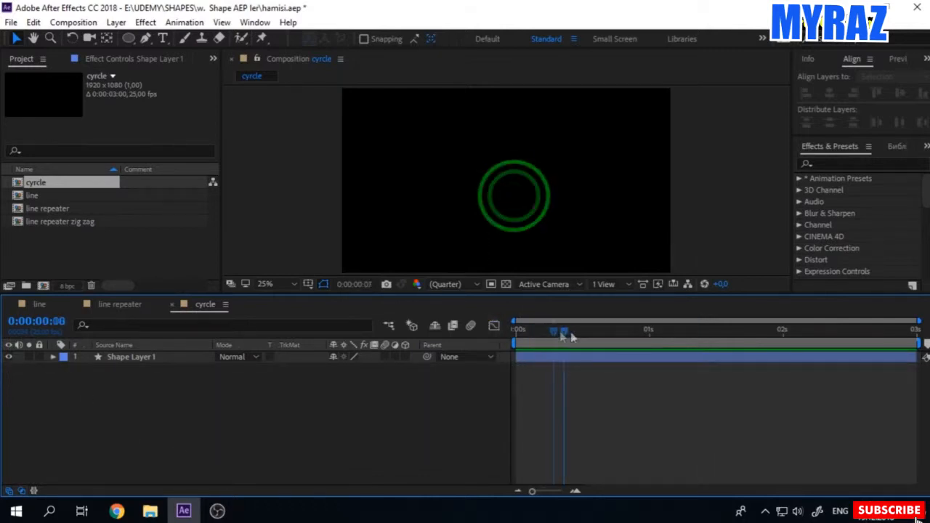
Step: Duplicate the circle layer at frame 14, move the copy up and to the left, and scale it to 84%
click(531, 241)
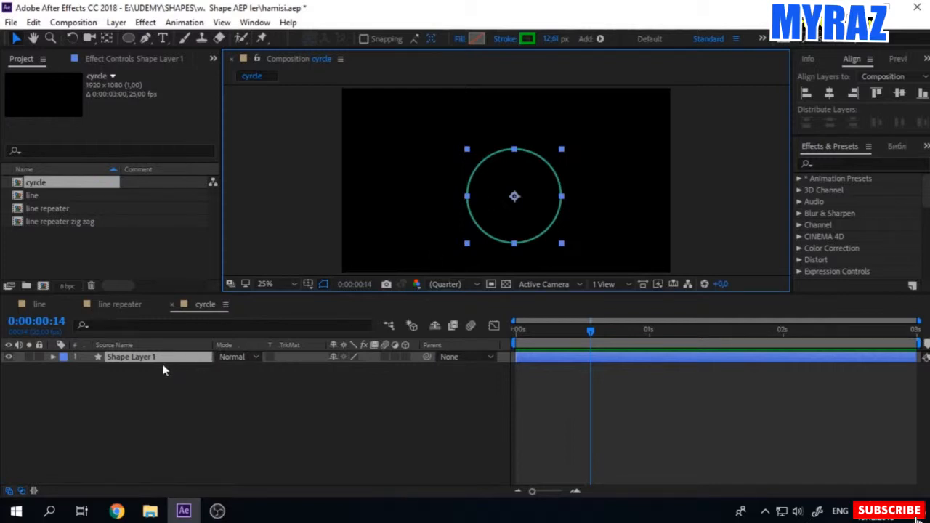
click(133, 363)
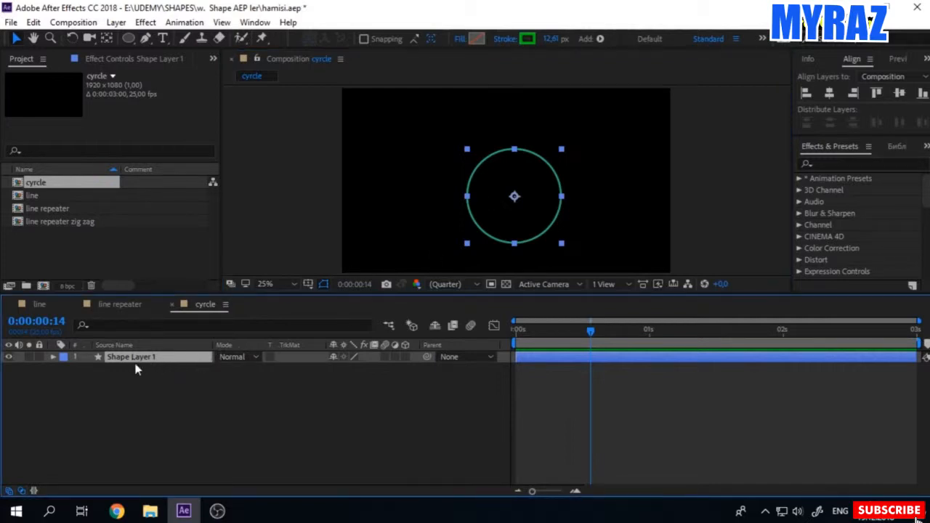
key(ctrl+d)
drag(545, 236, 482, 204)
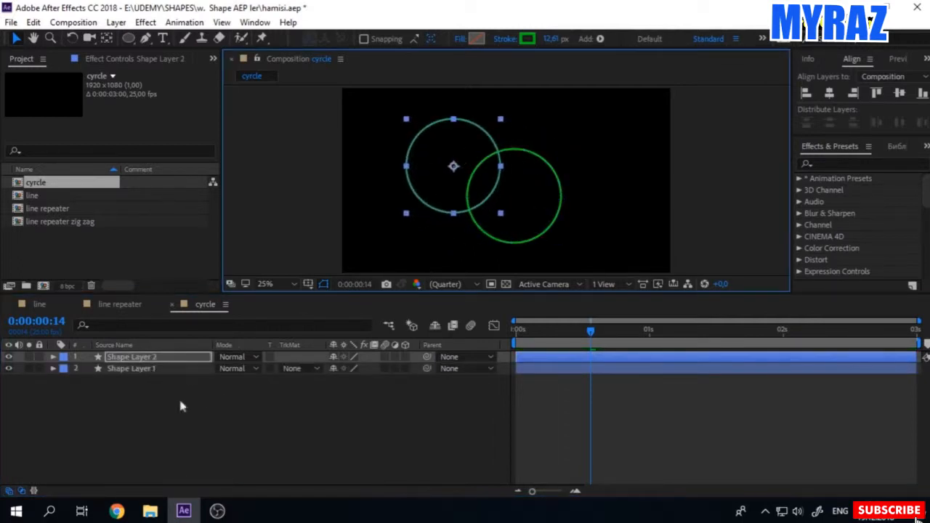
key(s)
mouse_move(349, 368)
mouse_down()
mouse_move(329, 369)
mouse_move(409, 371)
mouse_move(336, 370)
mouse_up()
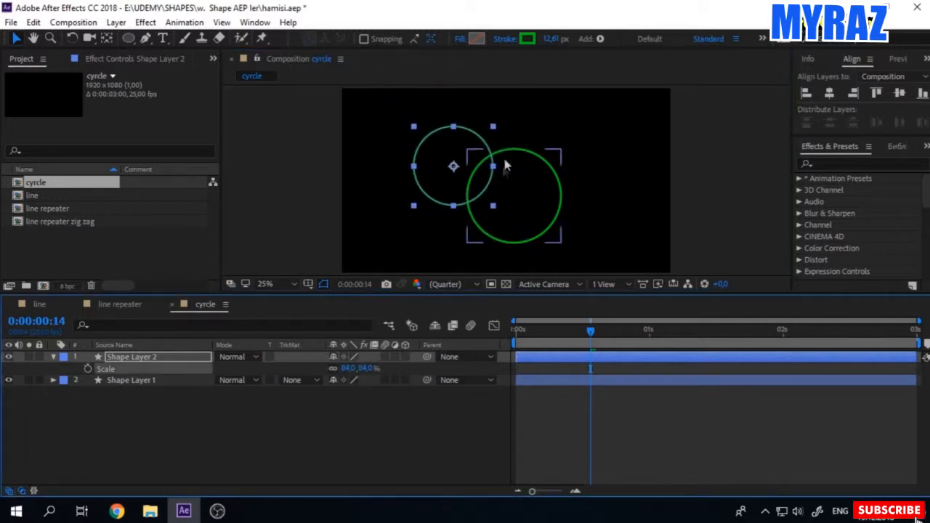
Step: Try animating the copied circle's layer scale from 84% at frame 14 to 49% at frame 22, and undo it
click(88, 369)
drag(591, 332, 632, 333)
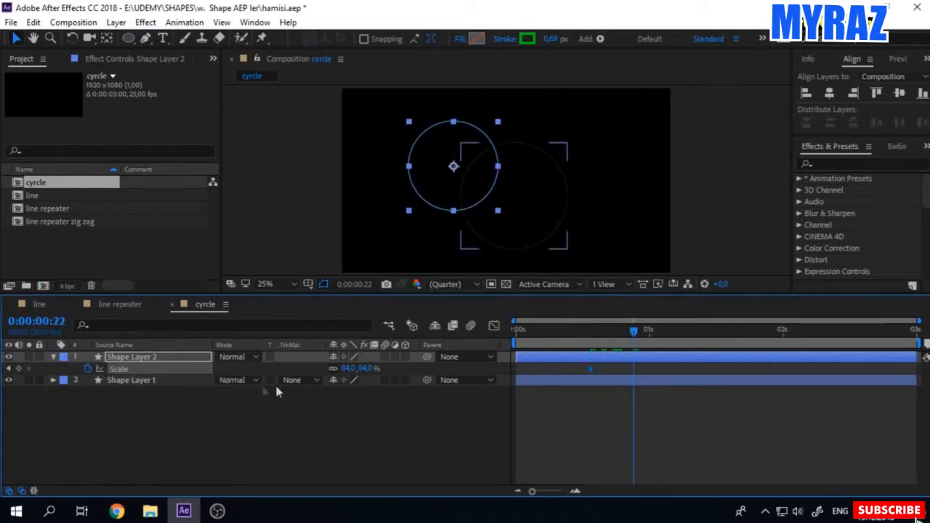
drag(352, 369, 327, 369)
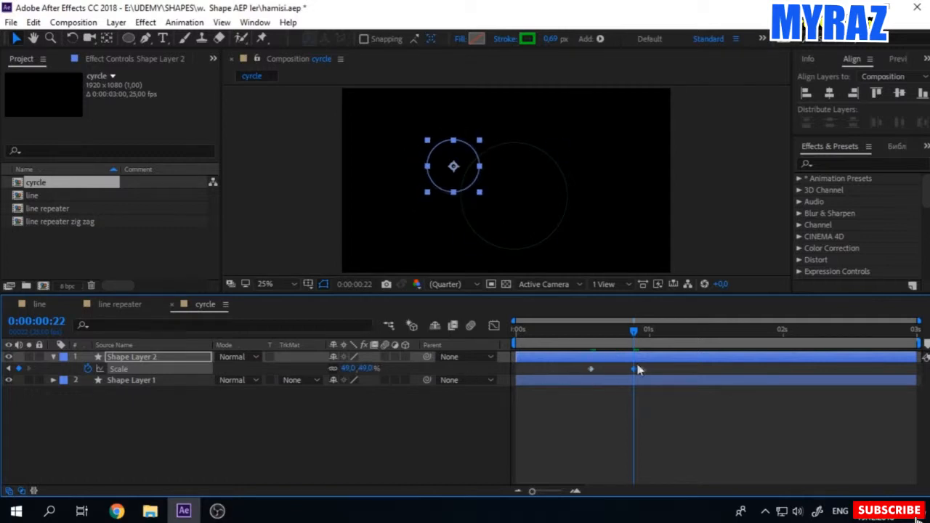
mouse_move(636, 373)
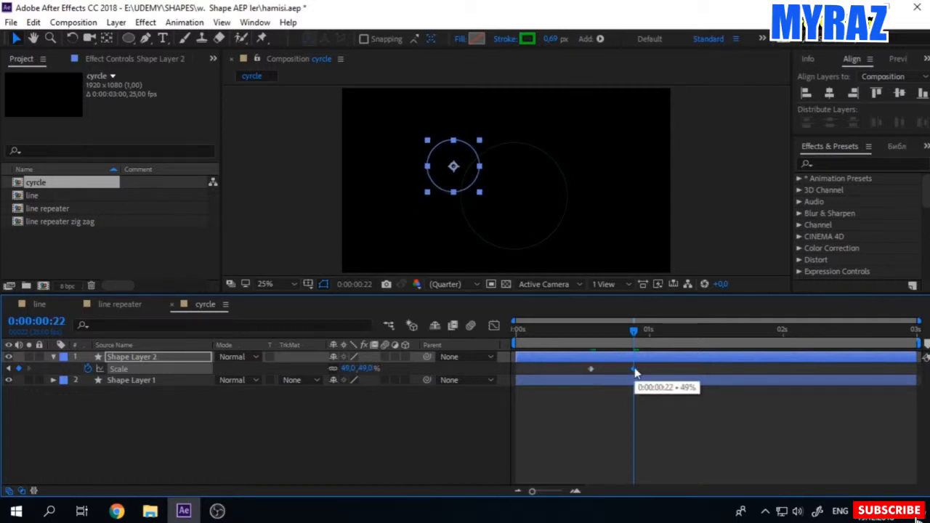
key(ctrl+z)
key(ctrl+z)
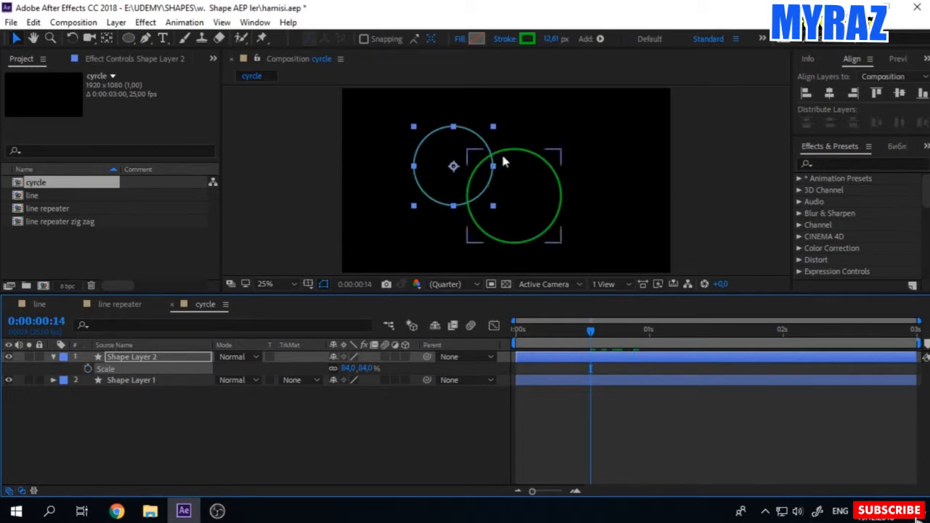
Step: Scale the original circle layer, Shape Layer 1, to 77%
click(530, 232)
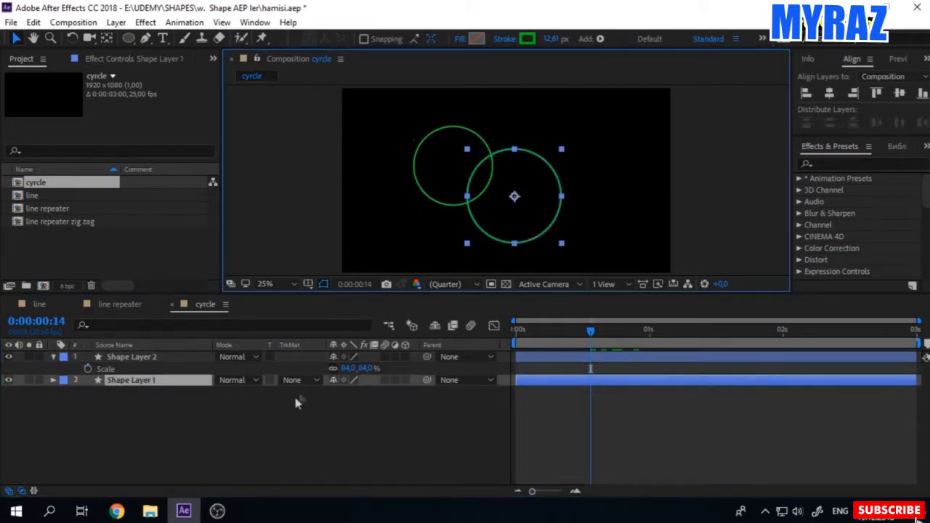
key(s)
mouse_move(354, 391)
mouse_down()
mouse_move(325, 398)
mouse_move(343, 404)
mouse_up()
Step: Duplicate the original circle, move the copy above it and scale the copy to 108%
key(ctrl+d)
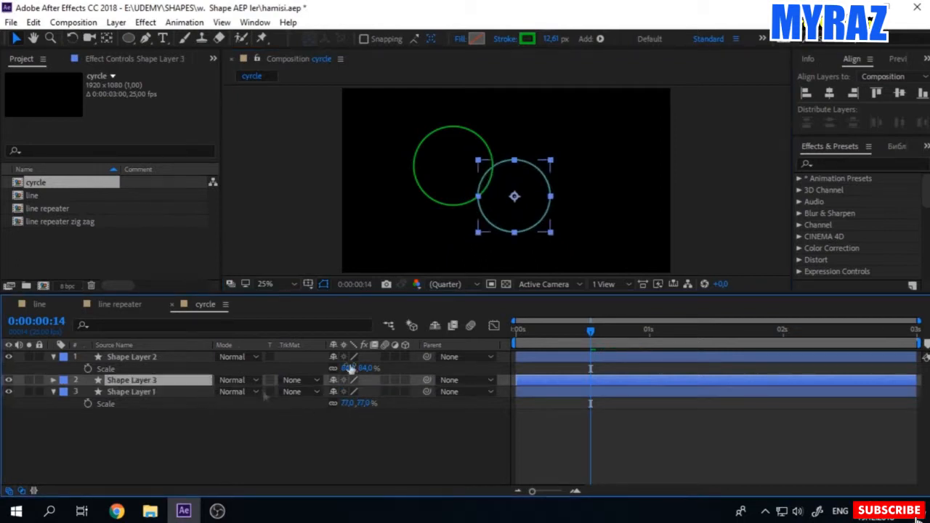
drag(523, 232, 486, 185)
key(s)
drag(353, 392, 336, 427)
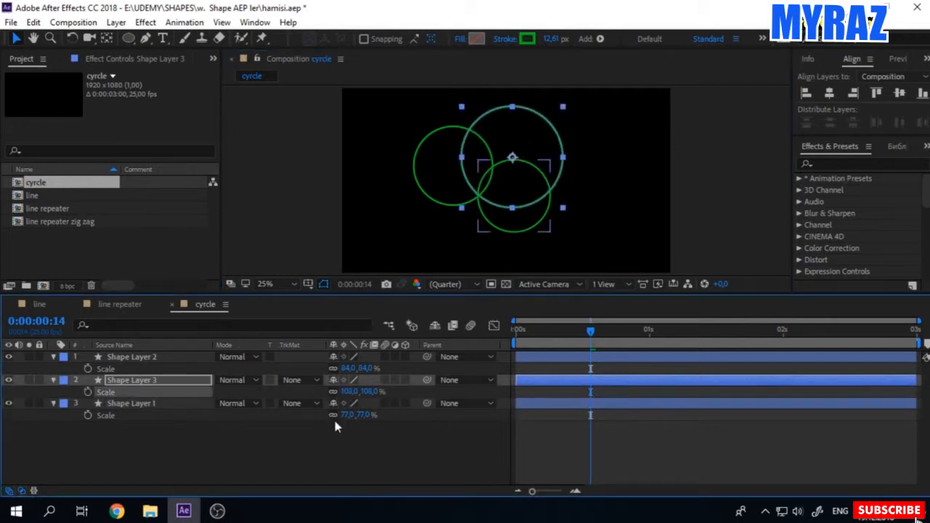
Step: Duplicate the upper-left circle, move the copy below the group and scale it to 63%
click(505, 229)
click(441, 207)
key(ctrl+d)
drag(441, 207, 468, 251)
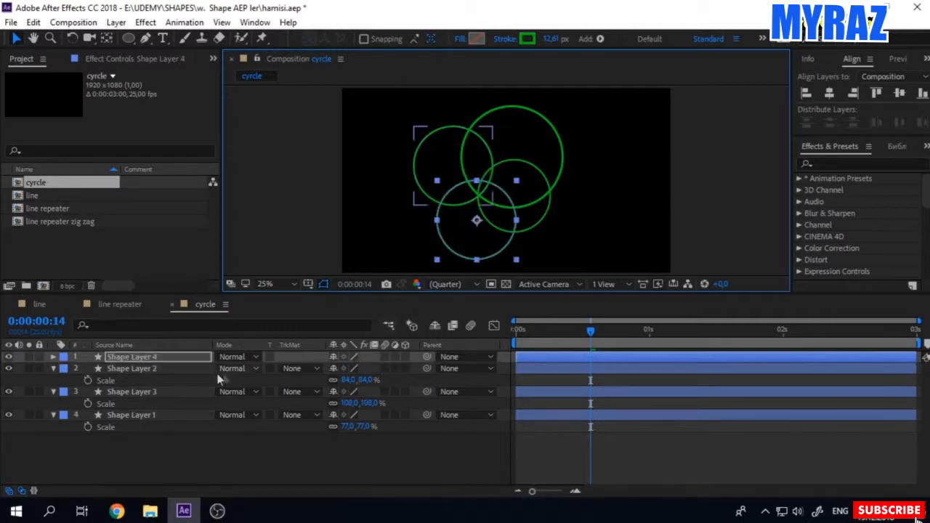
key(s)
drag(355, 368, 344, 372)
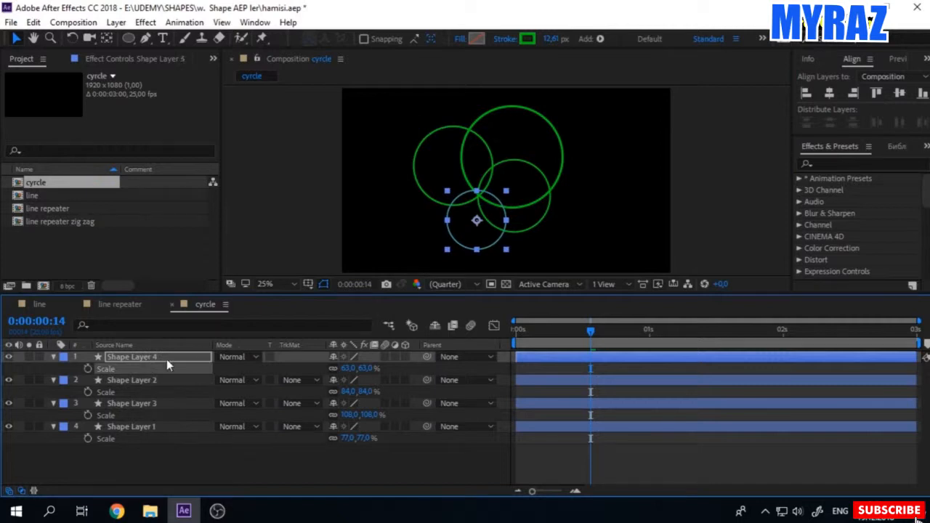
Step: Duplicate the lowest circle, move the copy to the group's right side and scale it to 50%
key(ctrl+d)
click(507, 234)
drag(506, 235, 553, 199)
key(s)
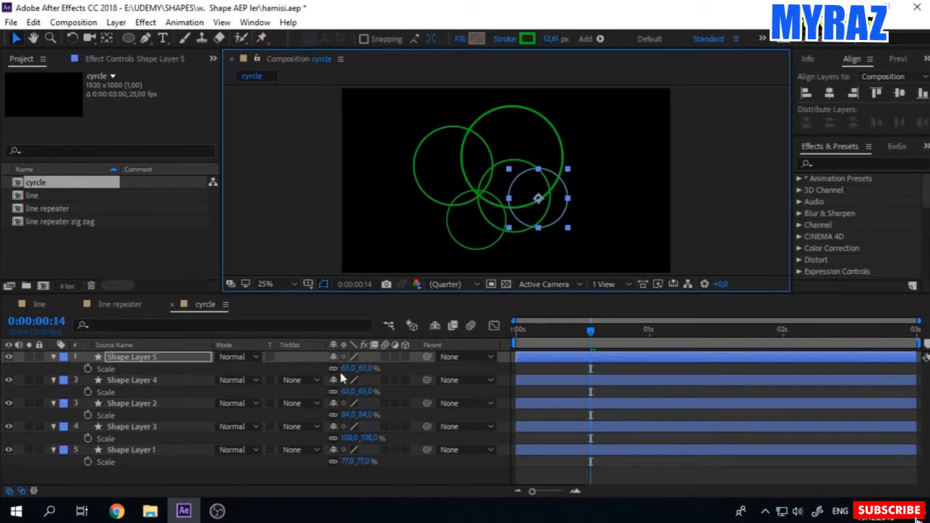
drag(353, 370, 342, 369)
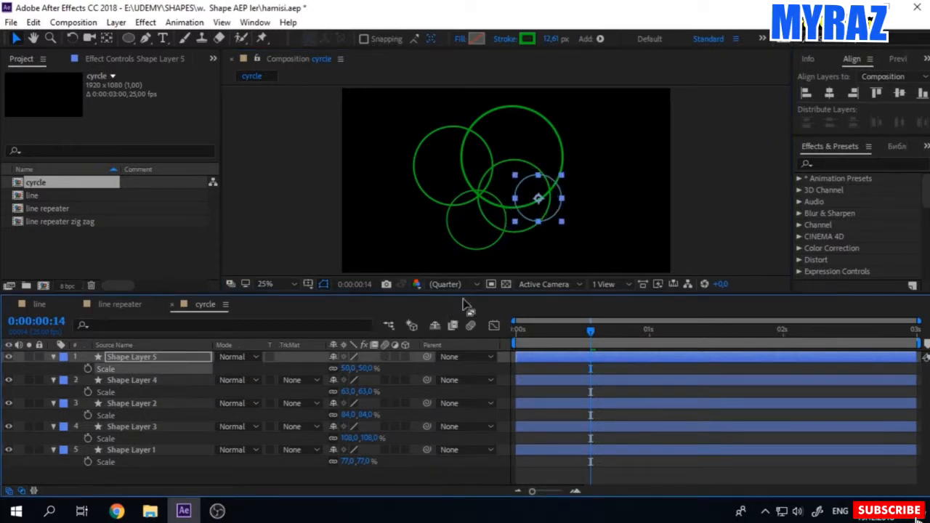
Step: Change the stroke colour of the upper-left circle, Shape Layer 2, to pink
click(456, 160)
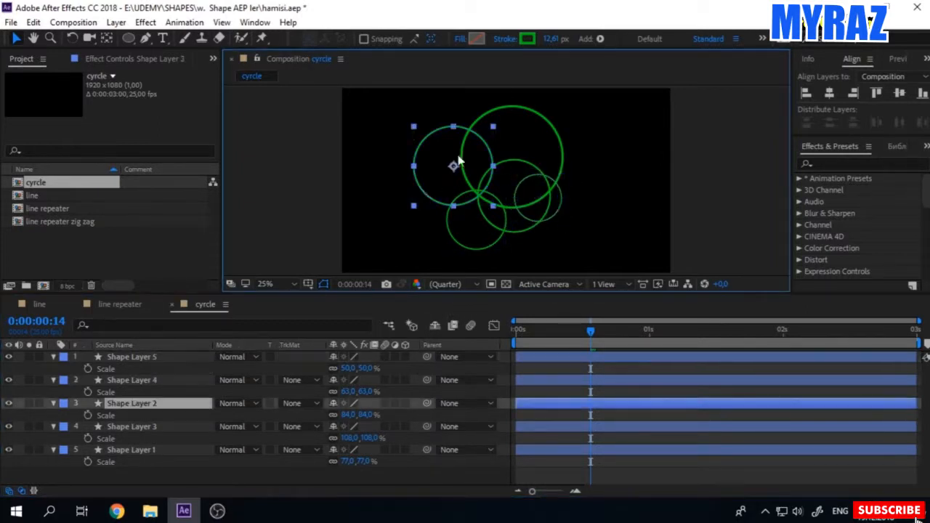
click(527, 39)
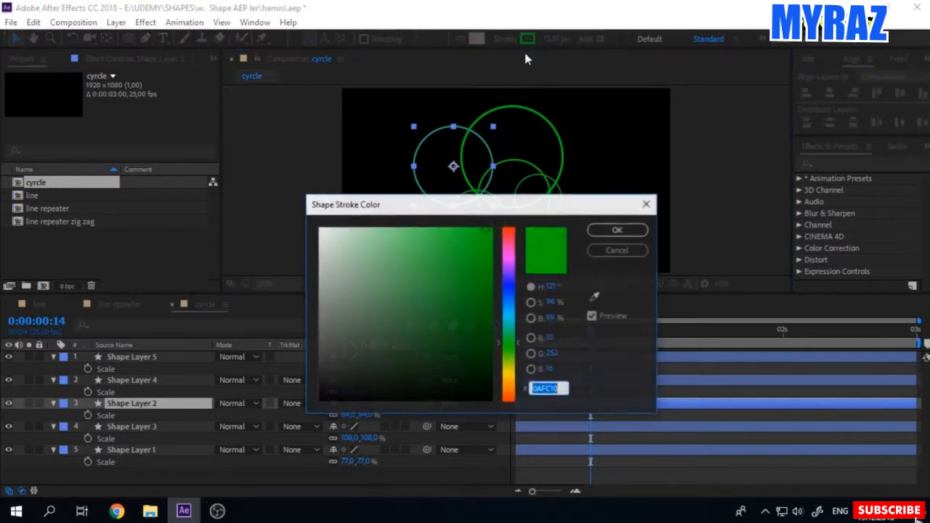
click(510, 254)
click(618, 230)
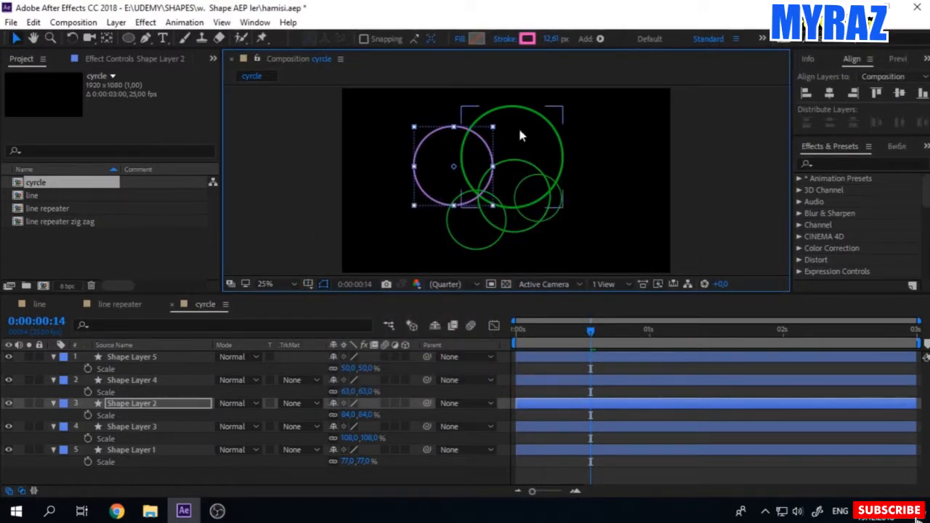
Step: Change the stroke colour of the largest circle, Shape Layer 3, to violet 650AFC
click(519, 135)
click(526, 41)
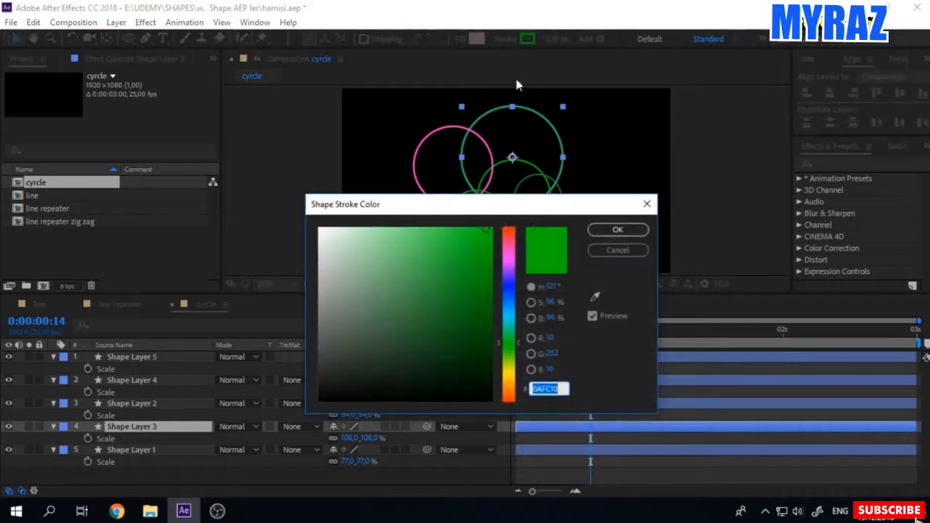
click(510, 273)
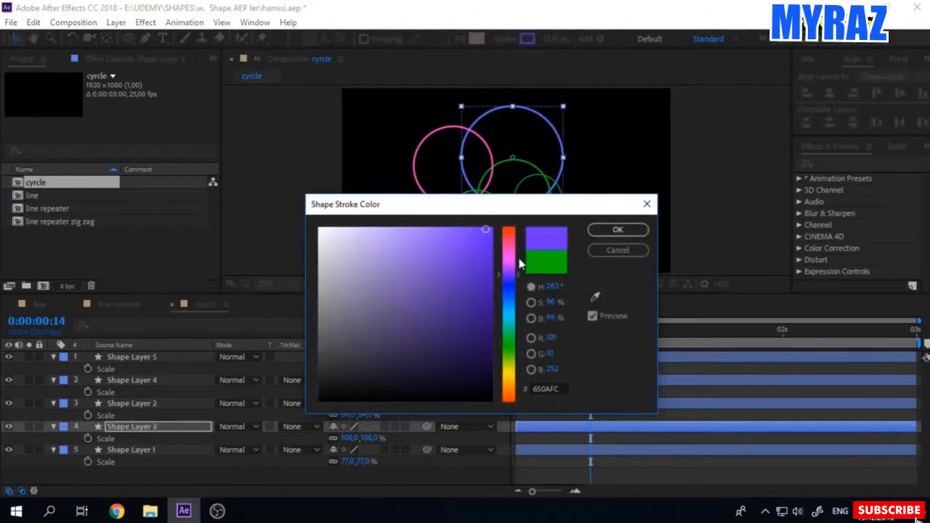
click(618, 229)
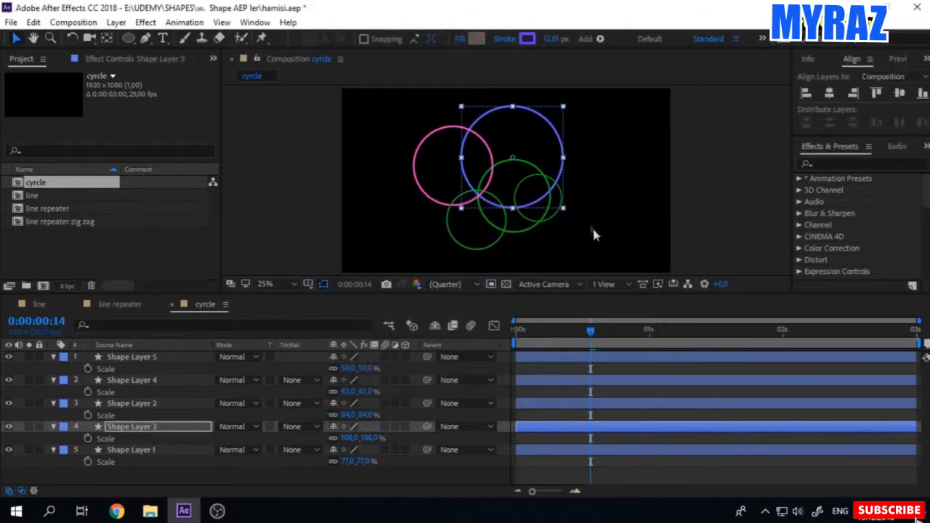
Step: Change the stroke colour of the lowest circle, Shape Layer 4, to blue 0AA9FC
click(142, 408)
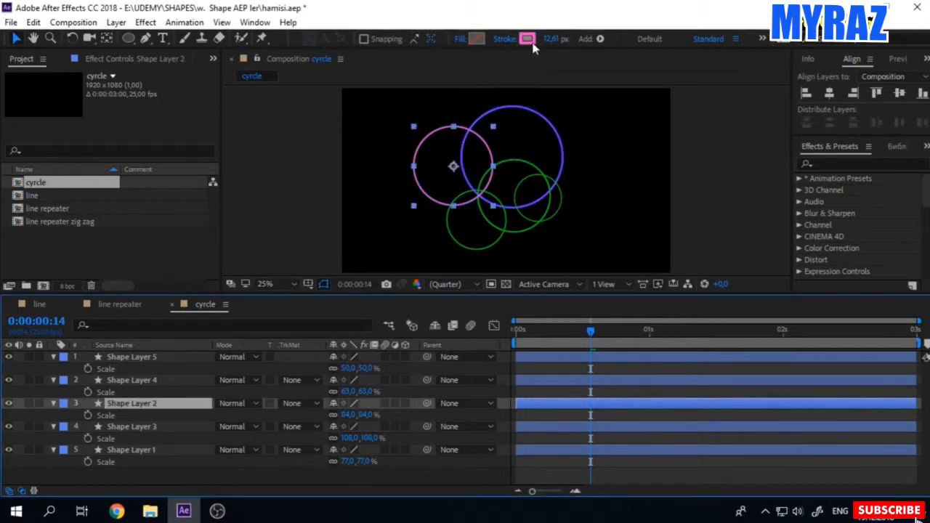
click(501, 245)
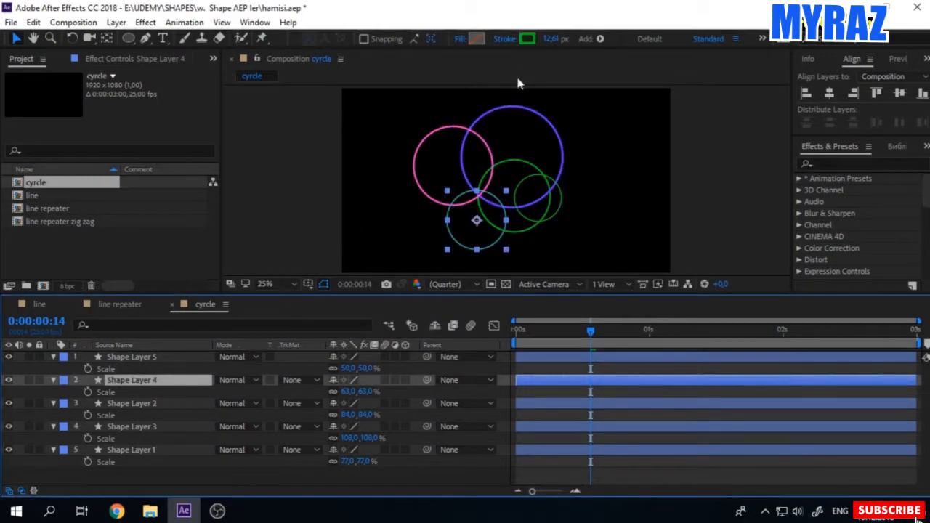
click(527, 38)
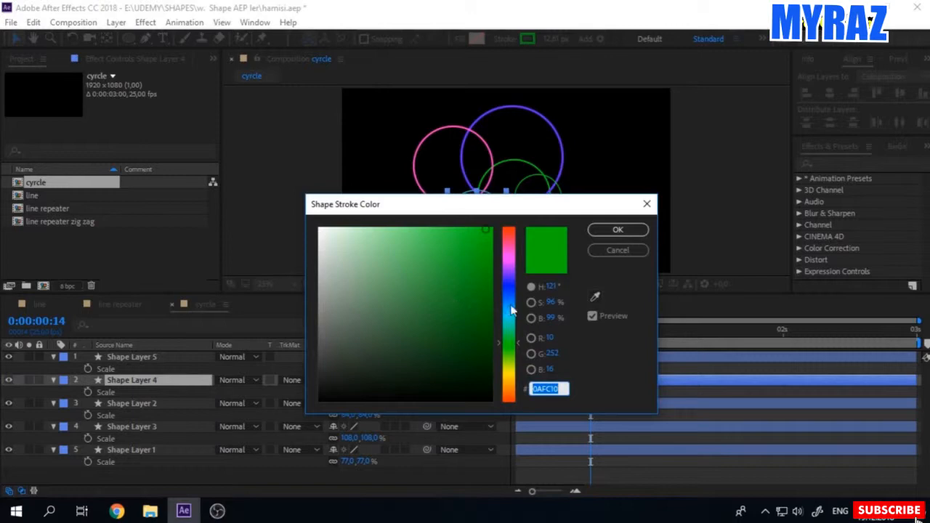
click(511, 310)
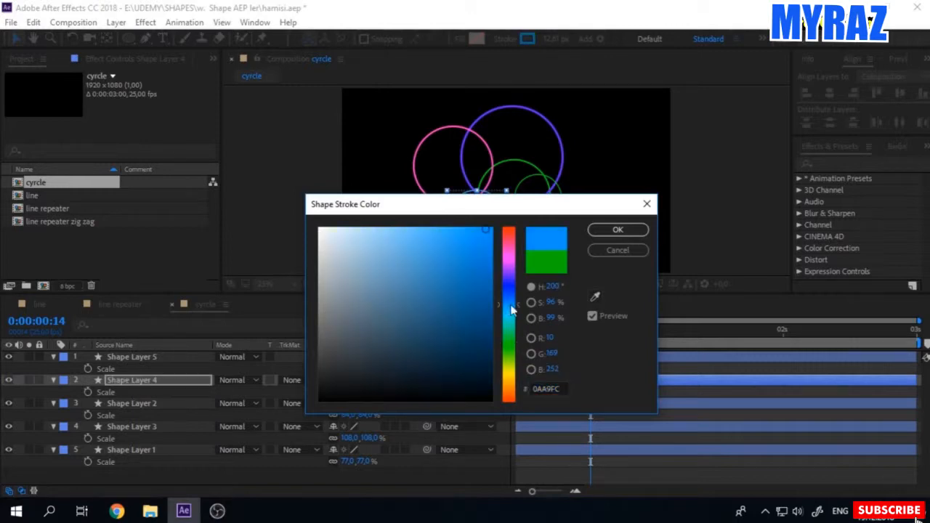
click(617, 230)
Step: Change the stroke colour of the smallest circle, Shape Layer 5, to yellow
click(538, 197)
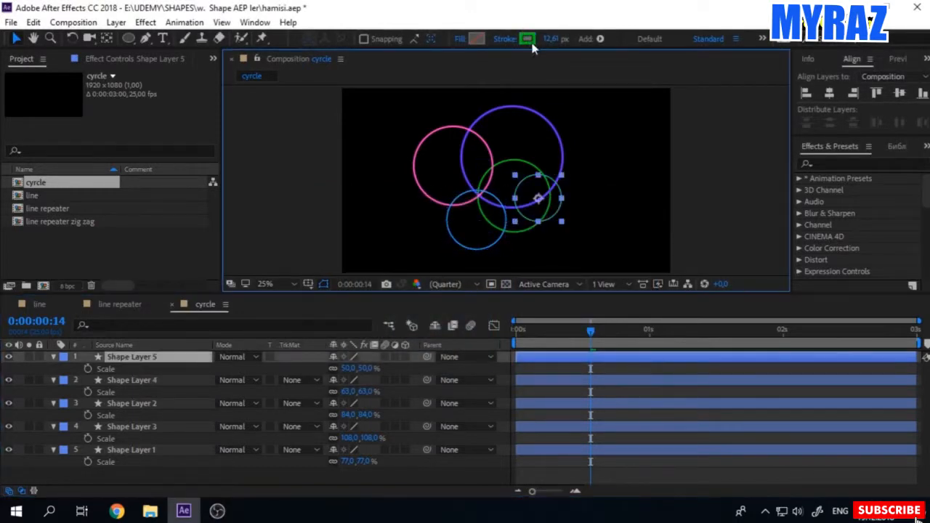
click(529, 40)
click(510, 382)
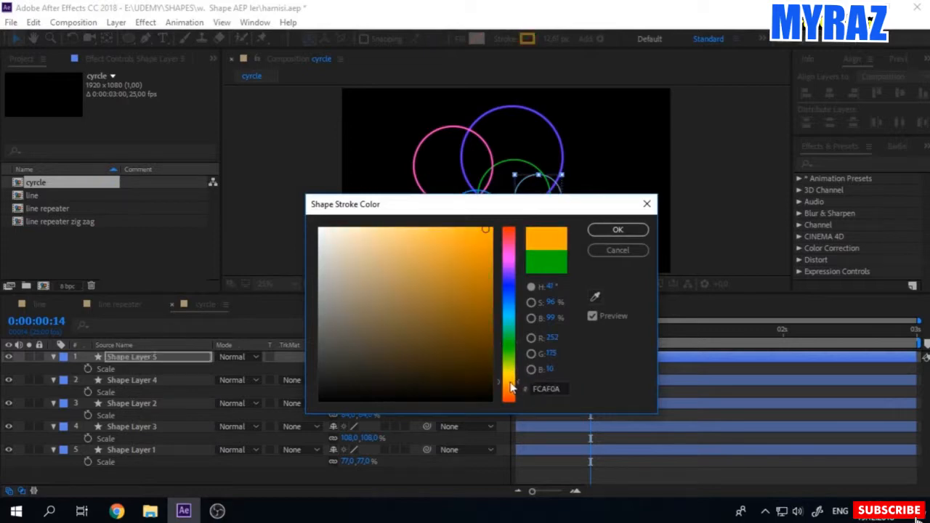
click(460, 231)
click(509, 375)
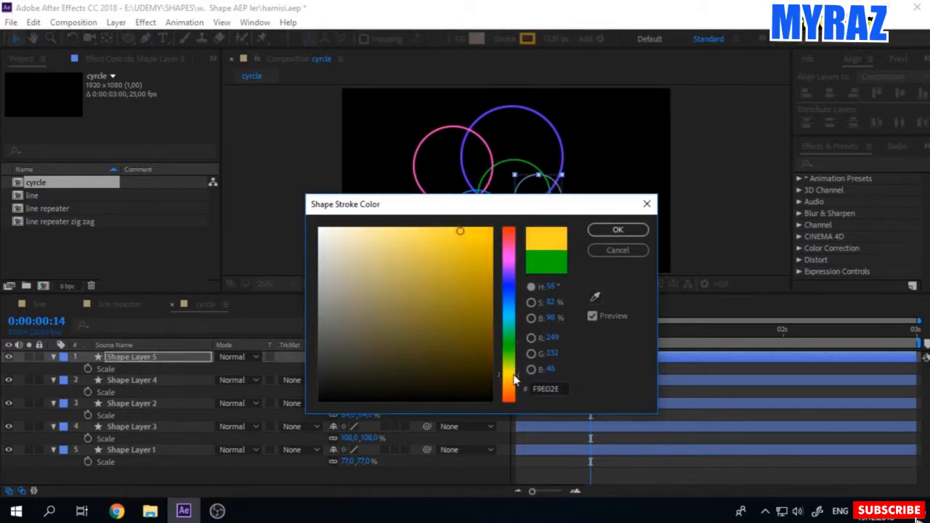
click(617, 230)
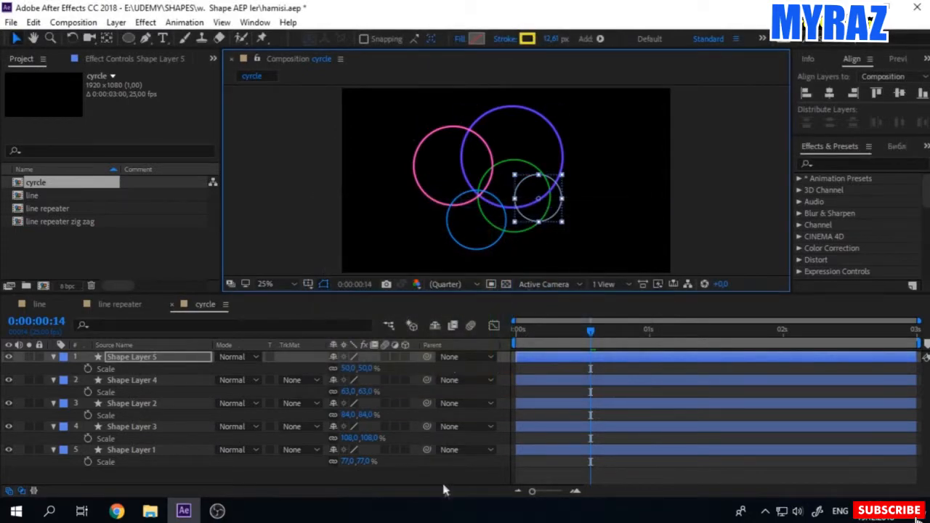
Step: Offset Shape Layer 3 to start at frame 3 and Shape Layer 2 to start at frame 6 in the timeline
click(567, 269)
mouse_move(522, 337)
mouse_down()
mouse_move(611, 333)
mouse_move(520, 334)
mouse_up()
drag(532, 493, 556, 506)
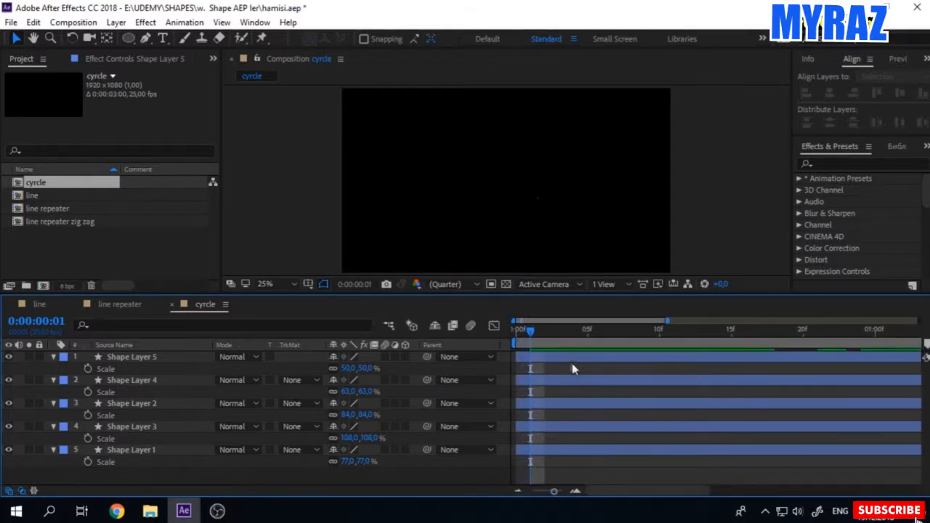
drag(534, 342, 517, 332)
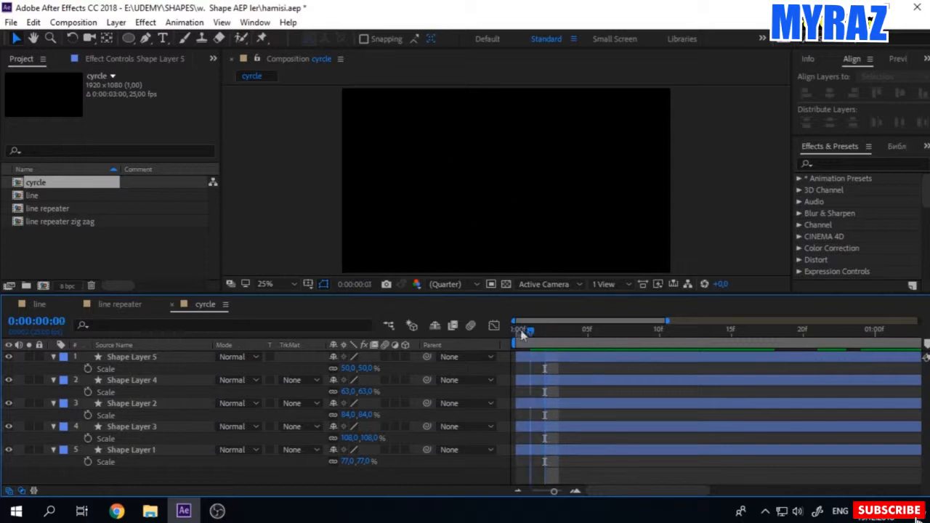
drag(533, 435, 608, 406)
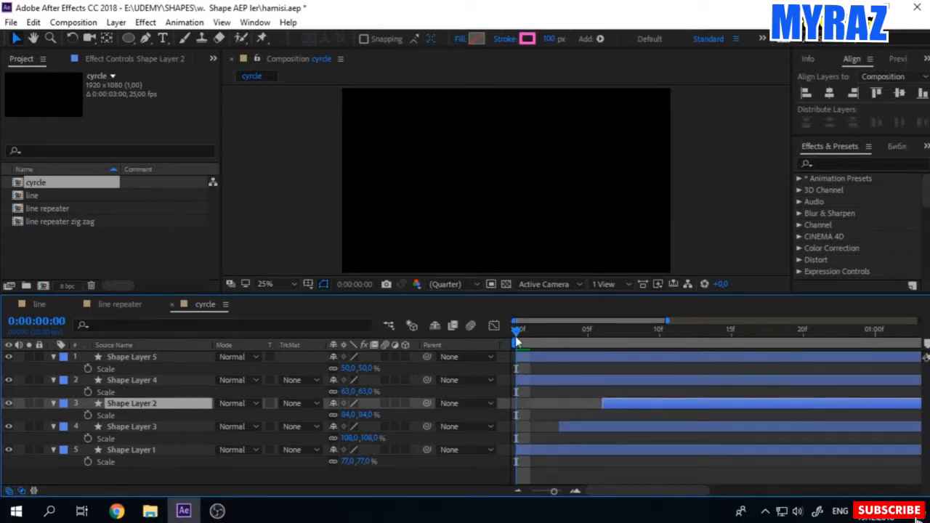
Step: Offset Shape Layer 4 to start at frame 9 and Shape Layer 5 to start at frame 12
drag(523, 336, 606, 362)
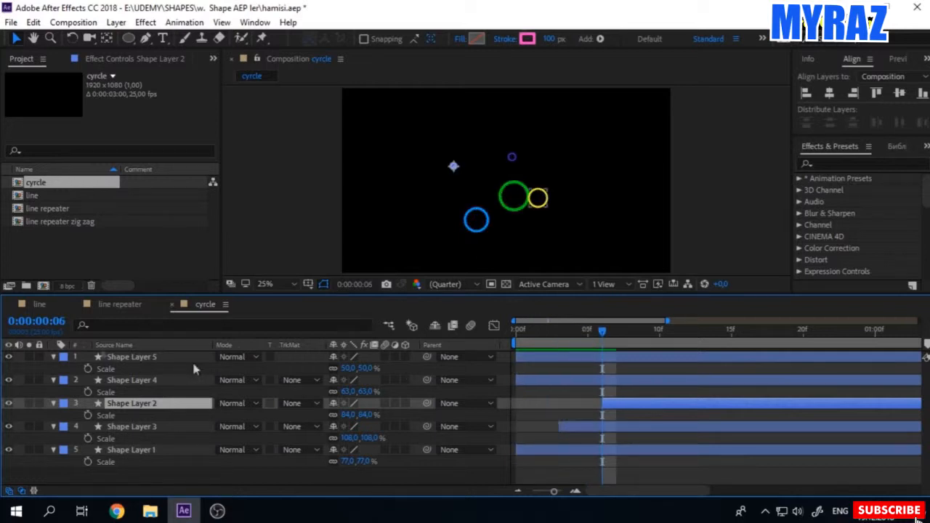
click(63, 322)
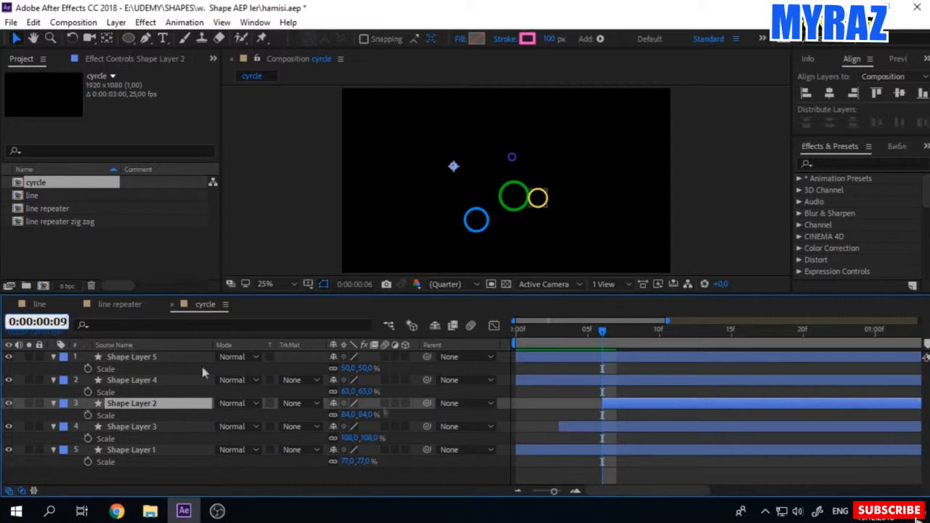
click(516, 469)
drag(520, 388, 646, 383)
drag(549, 360, 703, 366)
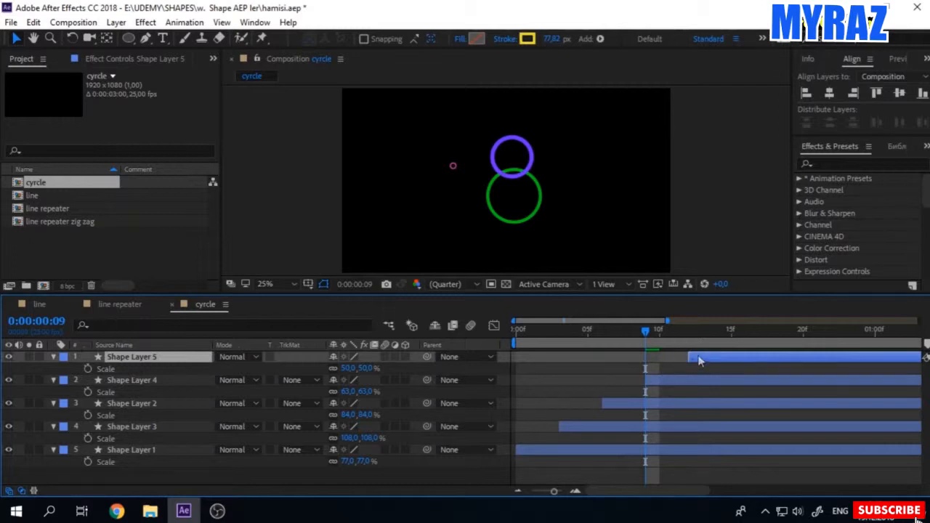
Step: Preview the staggered circle animation and collapse the properties of all five shape layers
key(space)
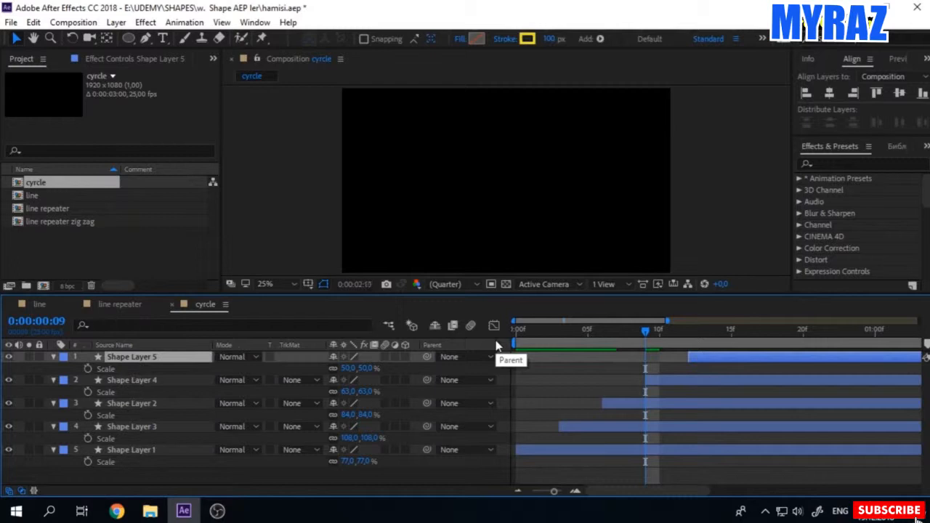
key(space)
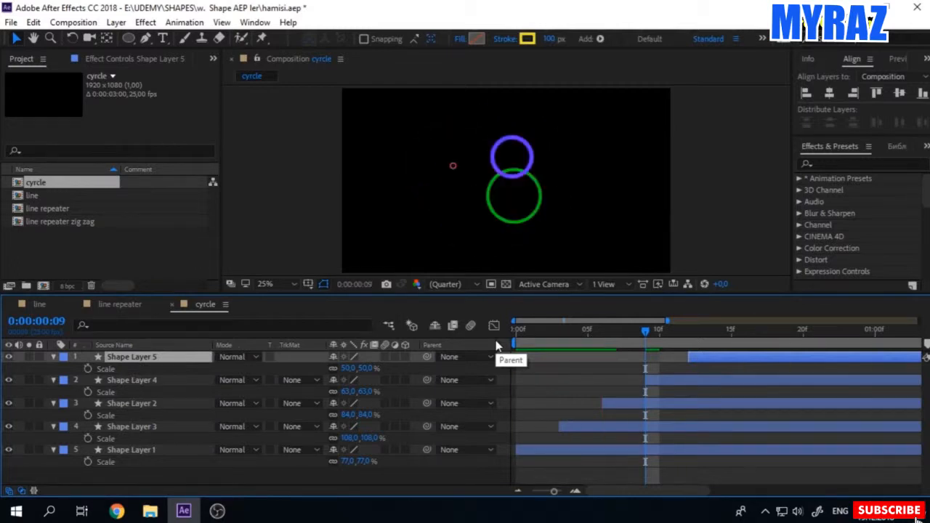
key(ctrl+a)
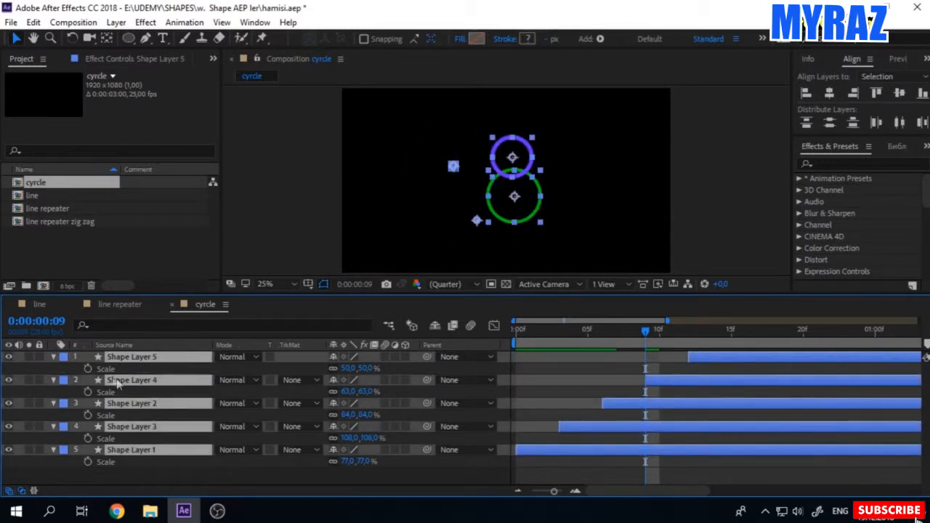
click(53, 358)
click(97, 432)
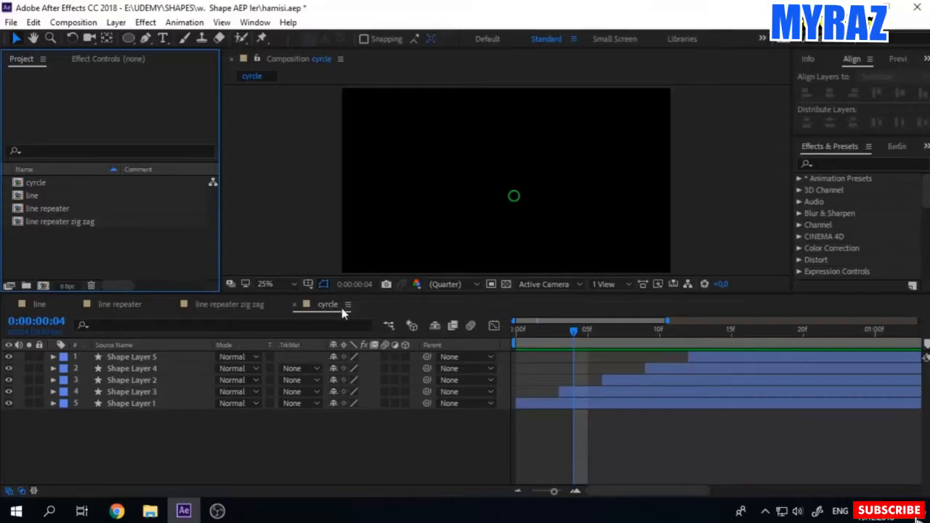
drag(574, 334, 646, 334)
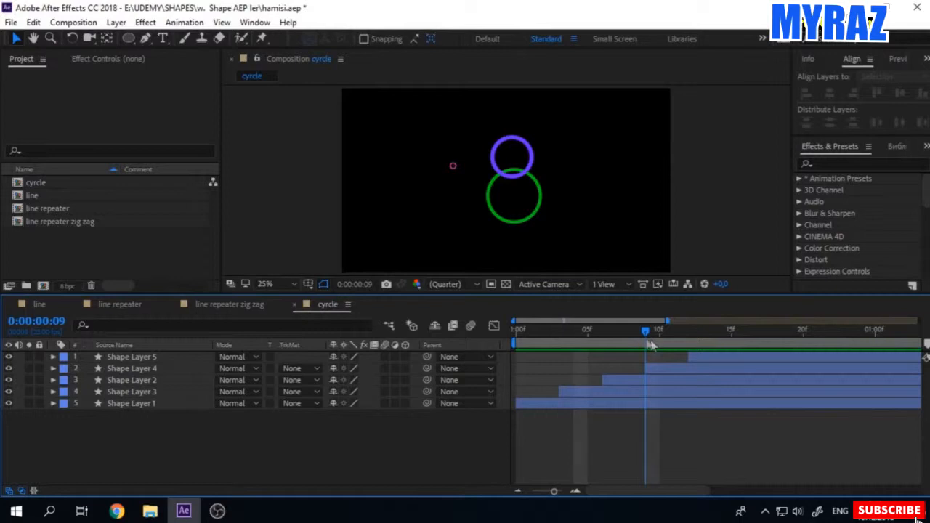
Step: Rename the cyrcle composition as cyrcle 1 in the project
click(45, 183)
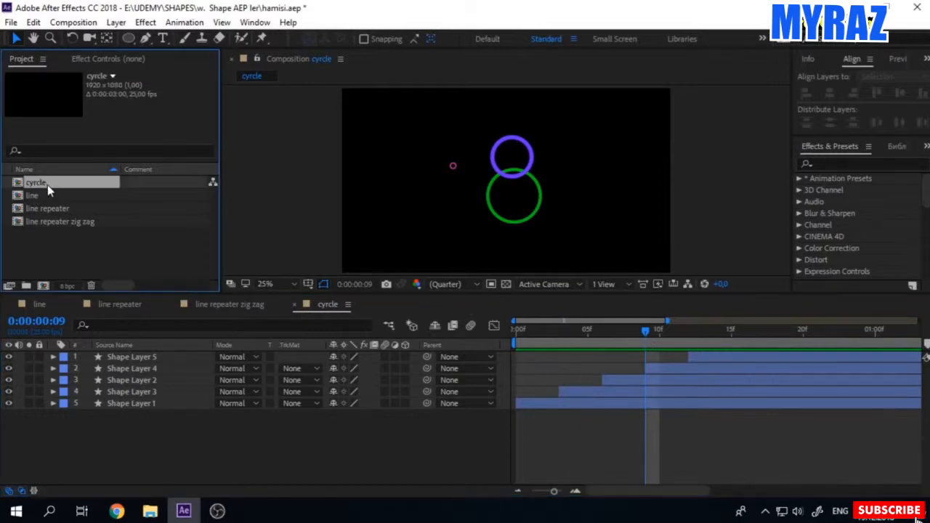
right_click(47, 184)
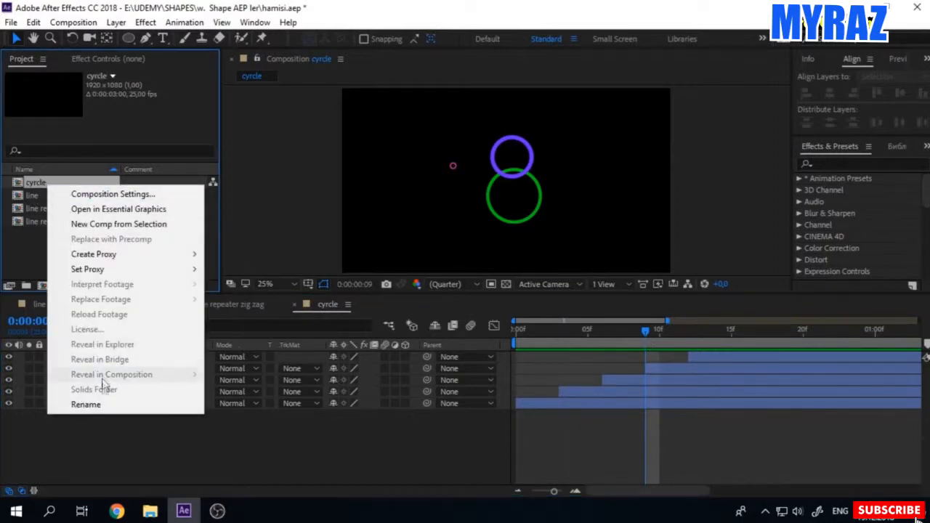
click(73, 404)
click(64, 183)
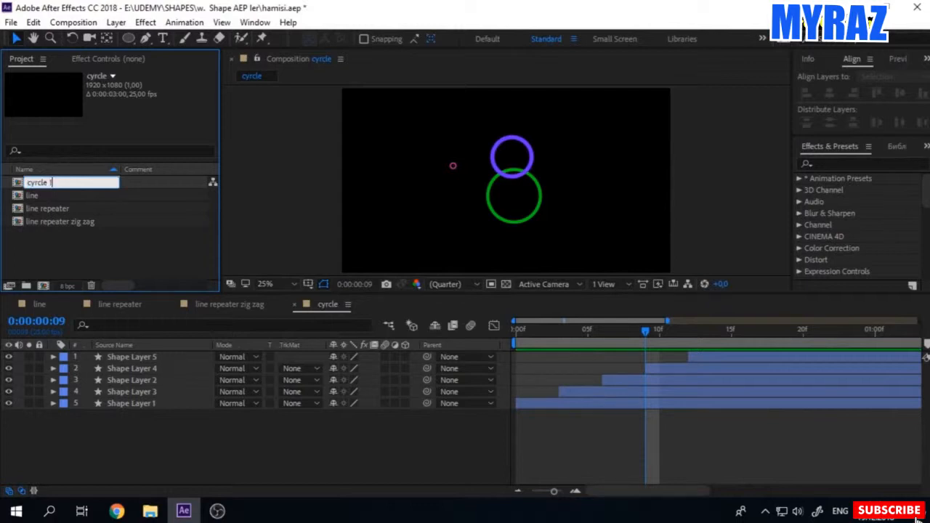
key(Return)
Step: Create a 1920 x 1080, 25 fps, three-second composition named cyrcle 2
click(43, 285)
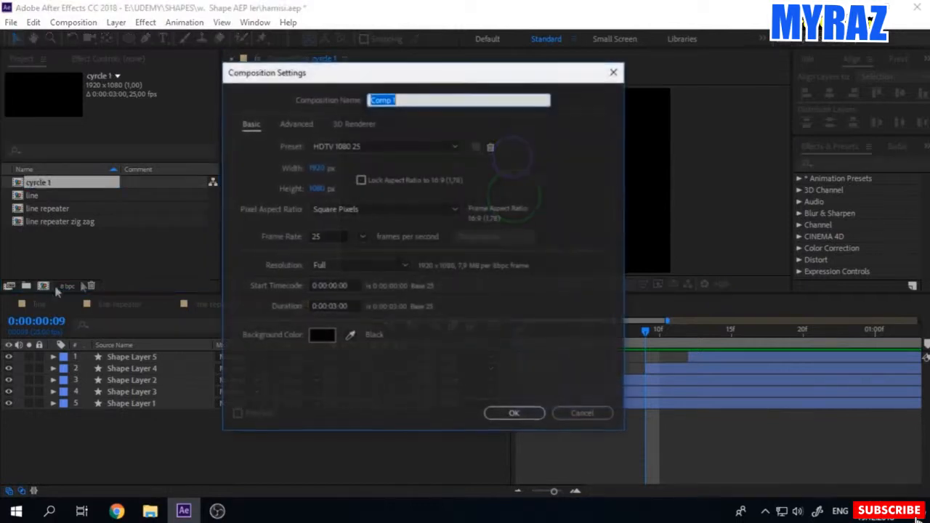
text(cy)
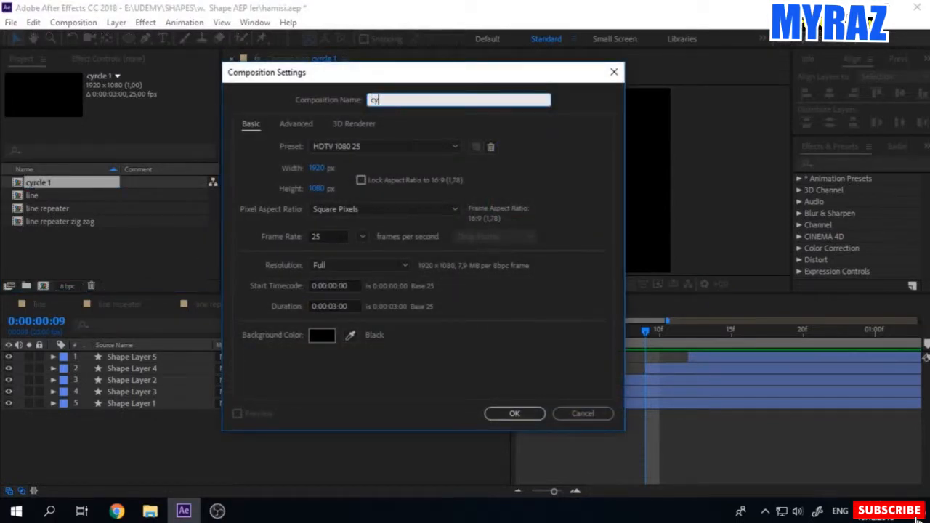
text(rcle 2)
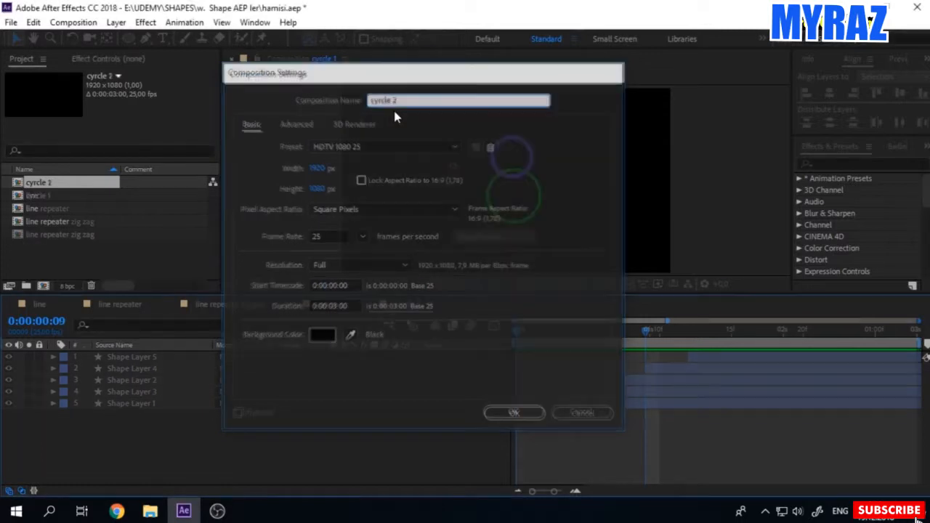
key(Return)
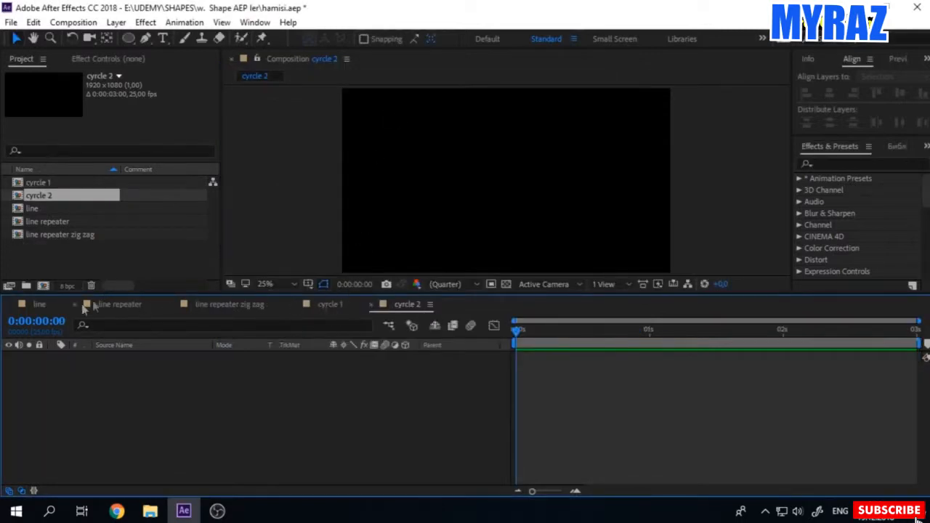
Step: Close the timelines of all the other compositions, keeping only cyrcle 2 open
click(10, 304)
click(10, 305)
click(10, 304)
click(10, 305)
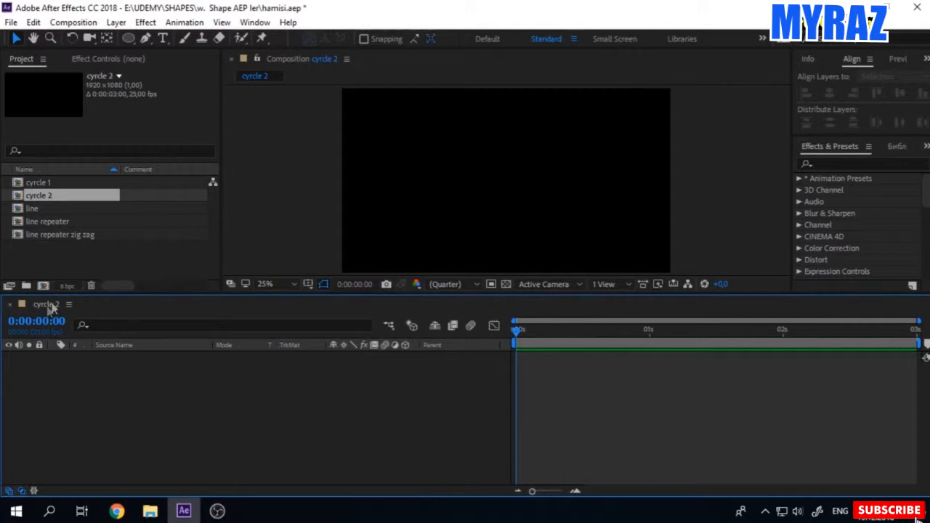
Step: Open the line and line repeater compositions for review and close the line composition's timeline
double_click(49, 208)
double_click(52, 222)
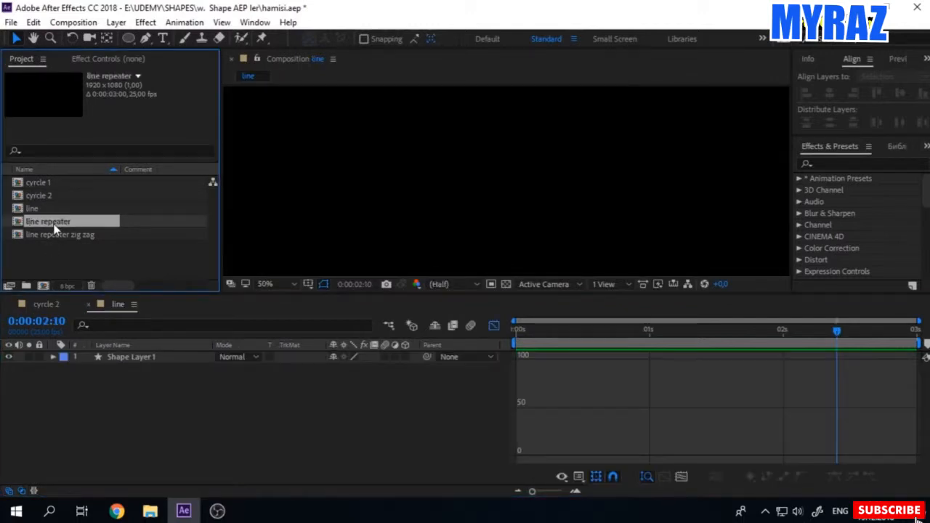
click(88, 305)
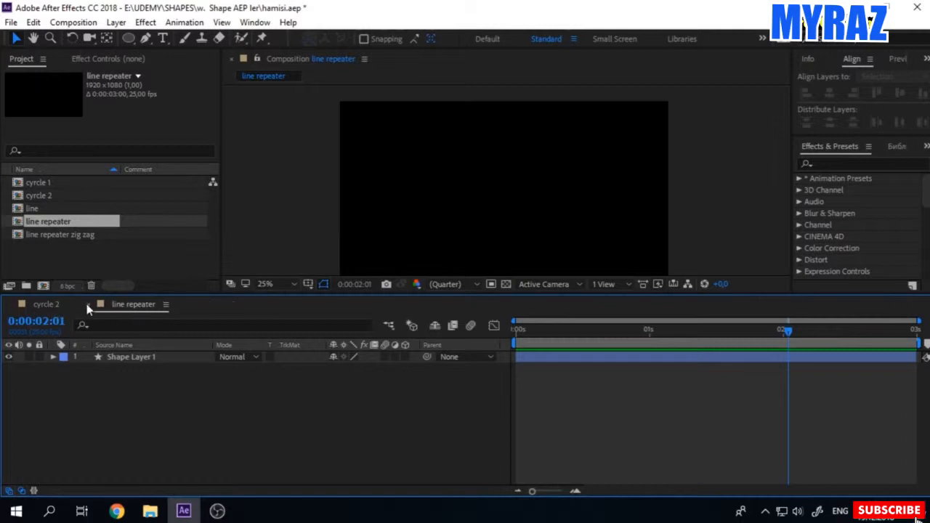
Step: Close the line repeater timeline and draw an unfilled yellow circle with a 50 px stroke in cyrcle 2
click(88, 304)
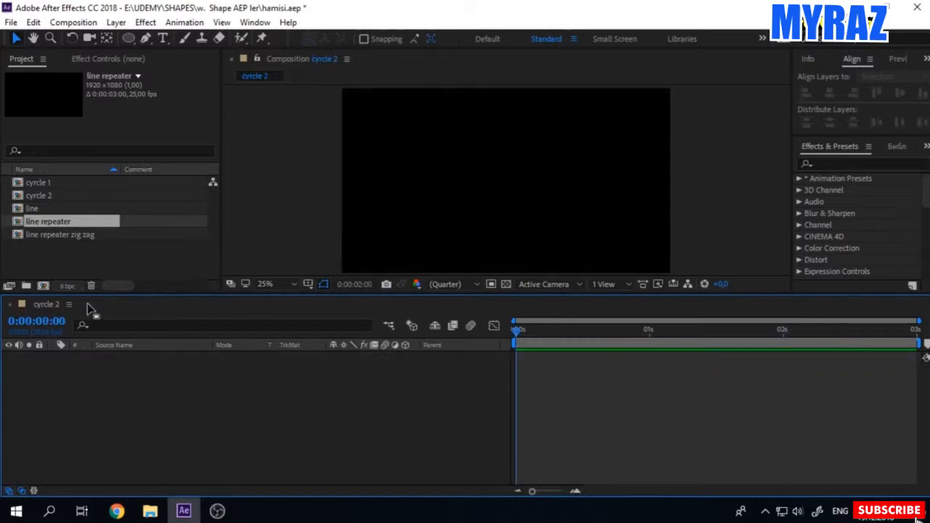
click(127, 38)
mouse_move(456, 136)
mouse_down()
mouse_move(566, 246)
mouse_move(567, 223)
mouse_move(584, 228)
mouse_up()
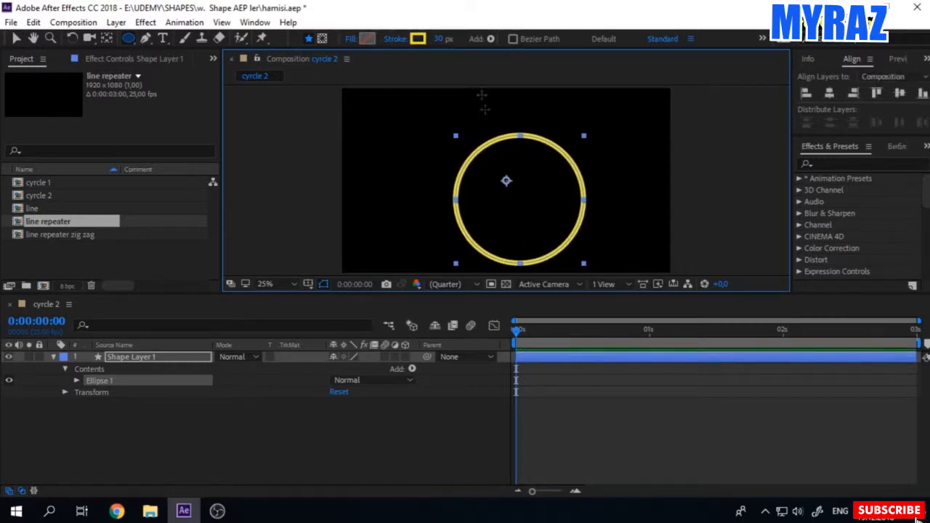
click(440, 39)
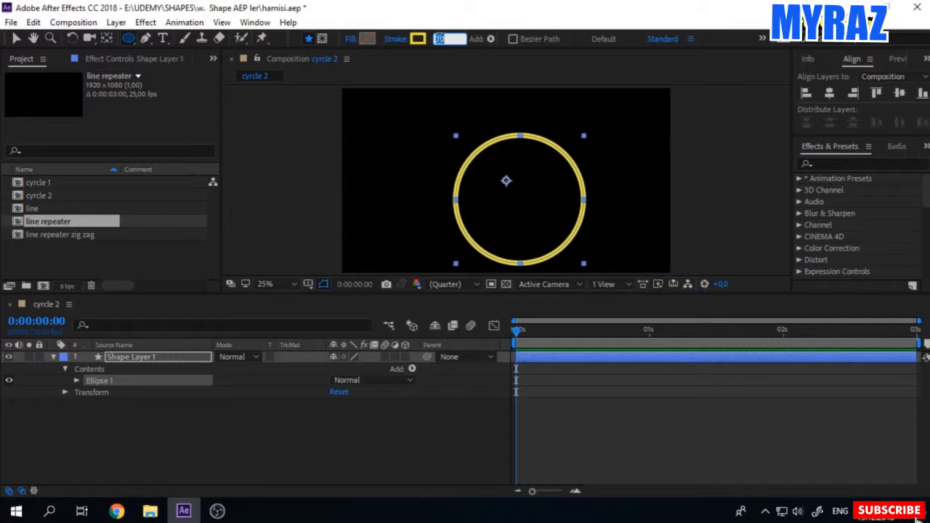
text(50)
click(247, 452)
click(16, 38)
Step: Center the circle layer's anchor point in its content and align the layer to the horizontal and vertical center of the composition
click(138, 357)
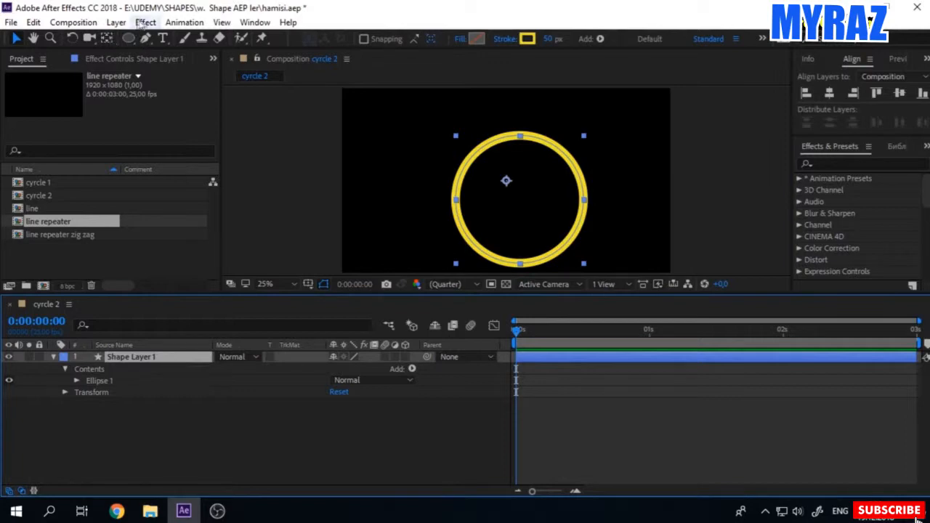
click(116, 21)
mouse_move(145, 166)
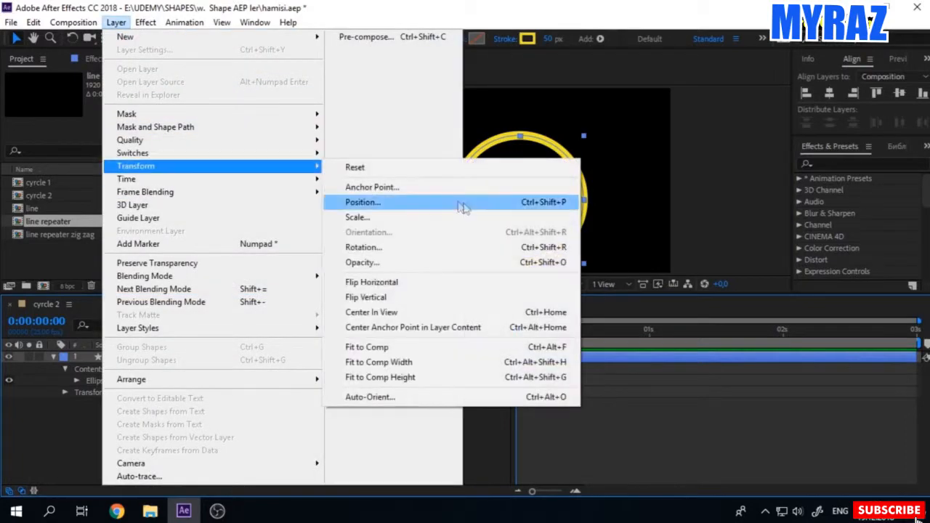
click(397, 327)
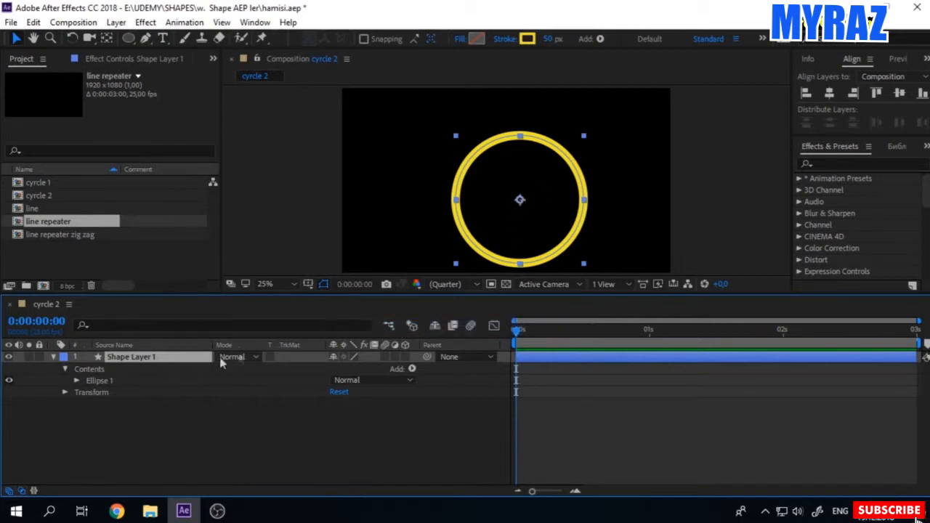
click(53, 357)
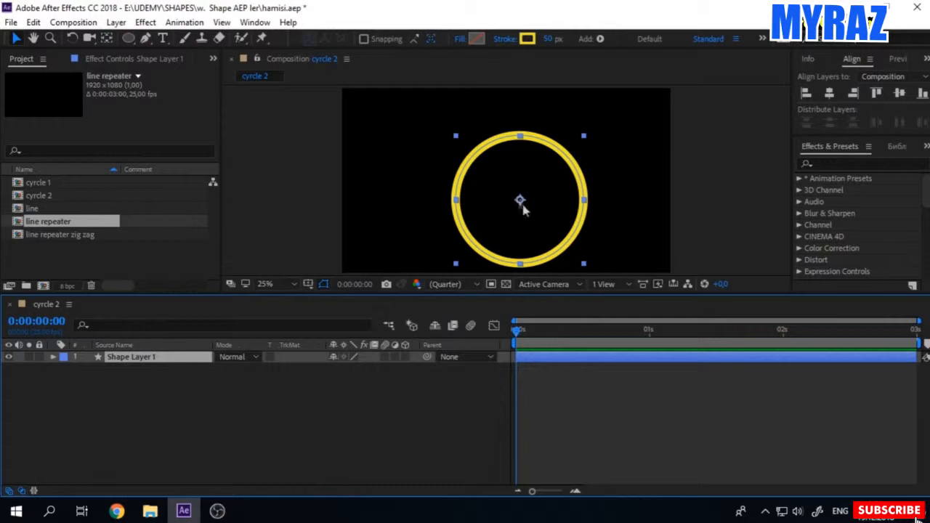
click(829, 93)
click(899, 93)
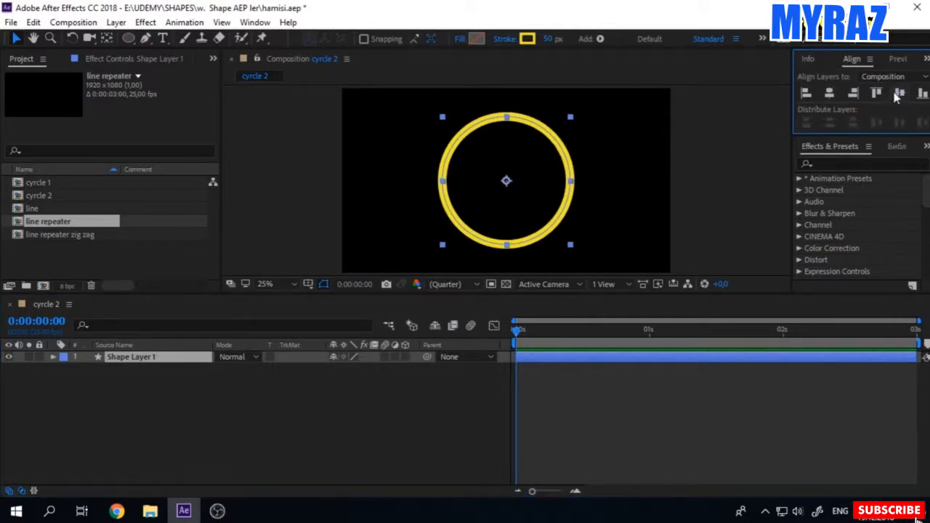
click(255, 22)
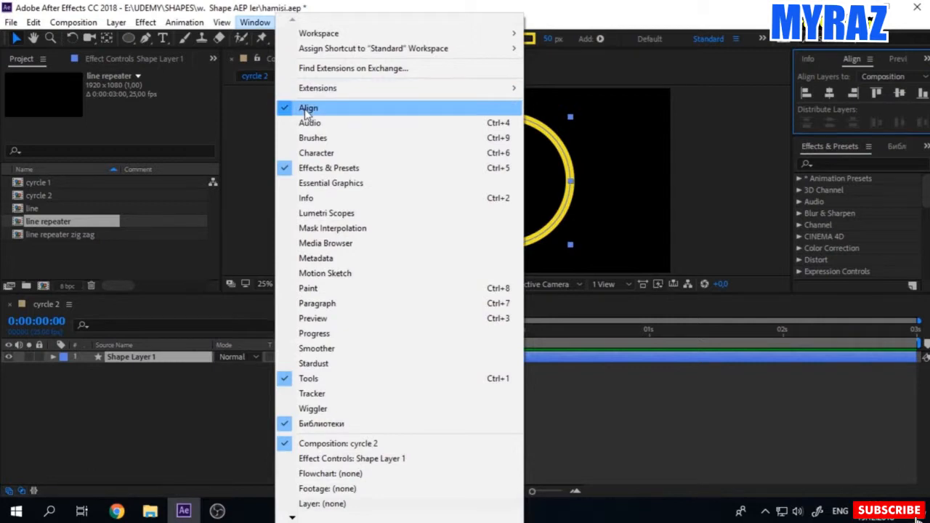
click(650, 373)
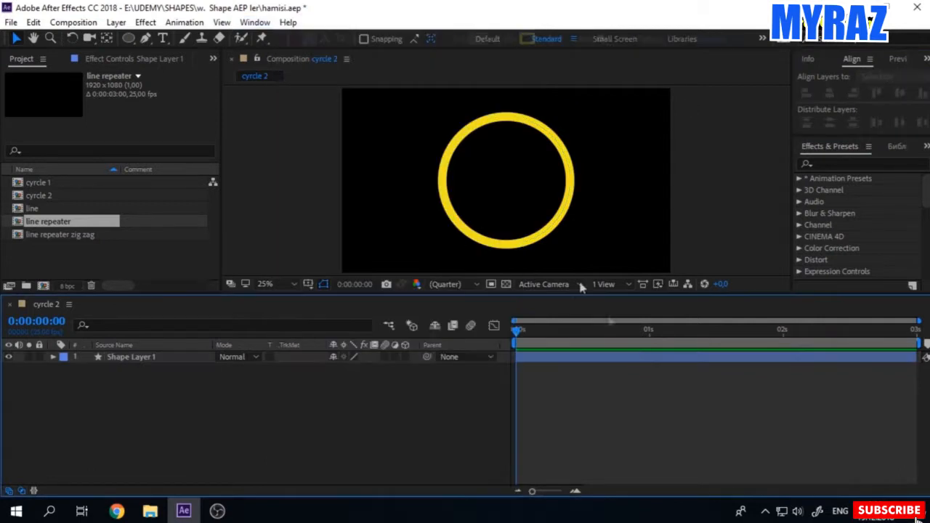
Step: Add Trim Paths to the circle's shape layer and expand its properties
click(538, 215)
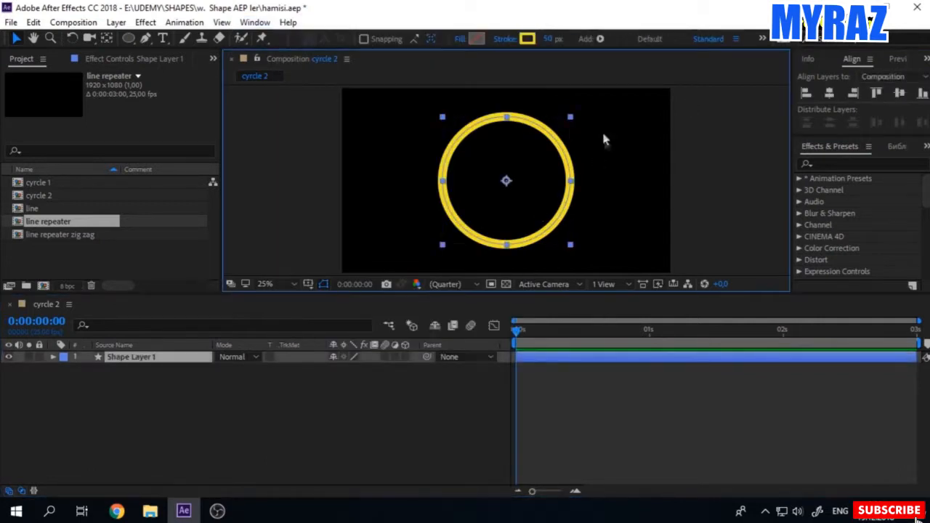
click(53, 357)
click(412, 369)
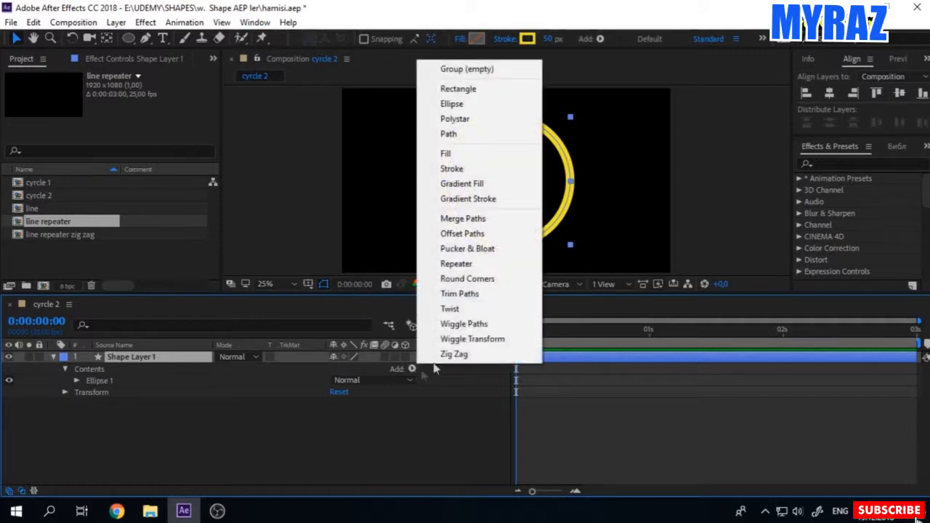
click(440, 293)
click(76, 393)
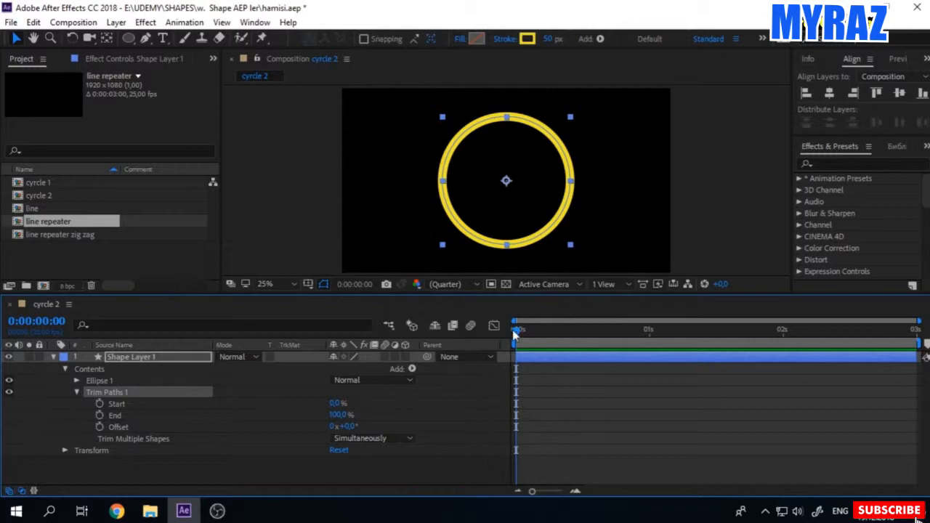
Step: Animate the Trim Paths End from 0% at 0 seconds to 100% at 1 second
mouse_move(345, 414)
mouse_down()
mouse_move(269, 419)
mouse_move(328, 420)
mouse_up()
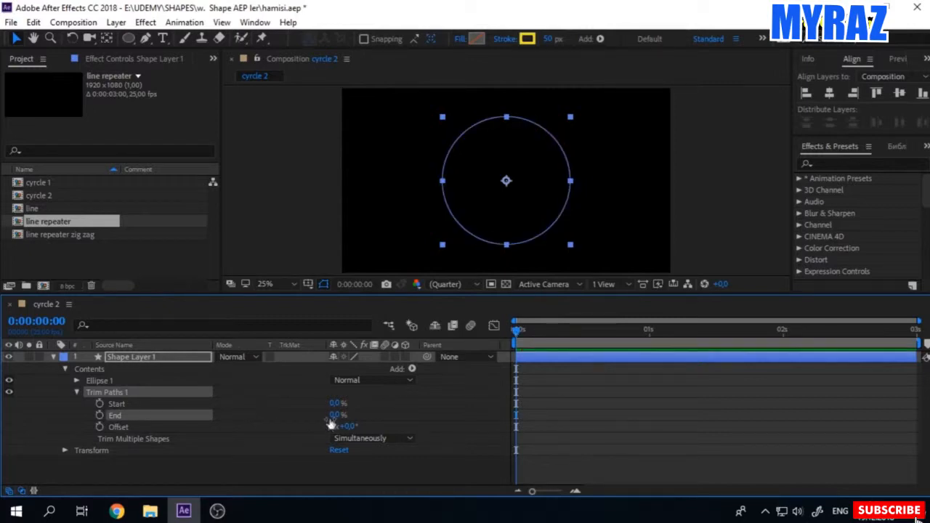
click(100, 416)
click(649, 333)
drag(333, 416, 453, 416)
Step: Animate the Trim Paths Start from 0% at 0:00:00:10 to 100% at 0:00:01:10
mouse_move(599, 340)
mouse_down()
mouse_move(500, 343)
mouse_move(570, 351)
mouse_up()
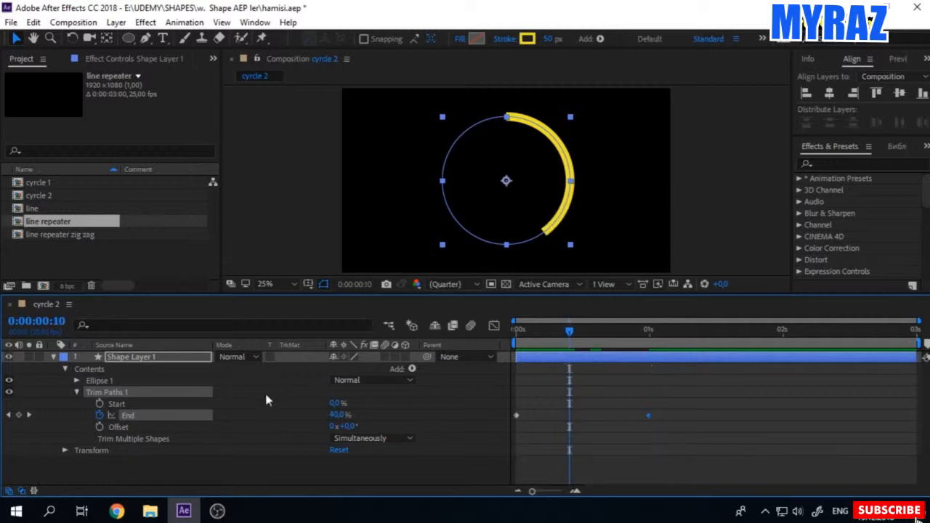
click(99, 404)
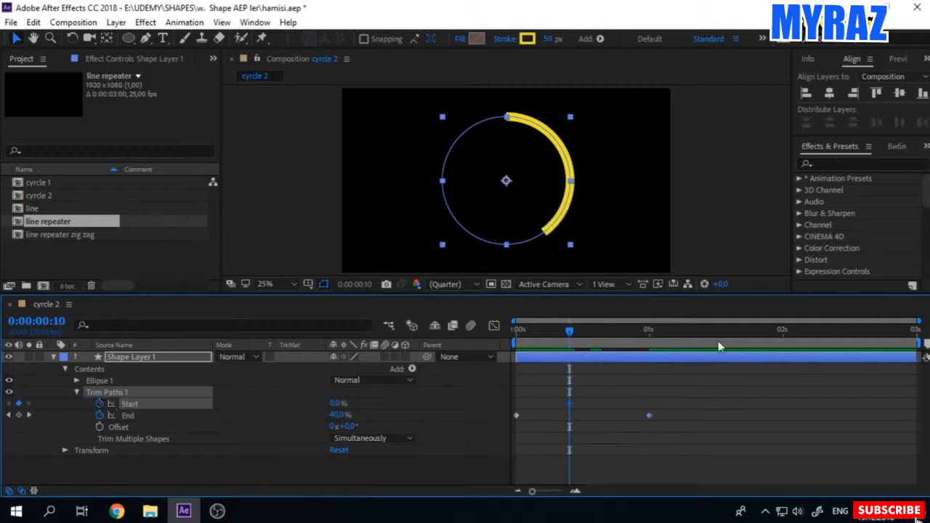
drag(648, 330, 703, 341)
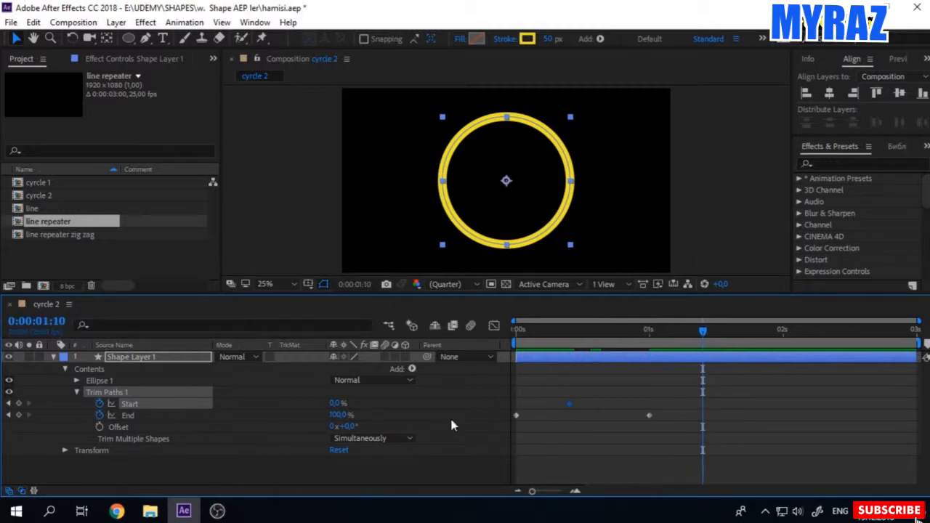
drag(332, 403, 436, 403)
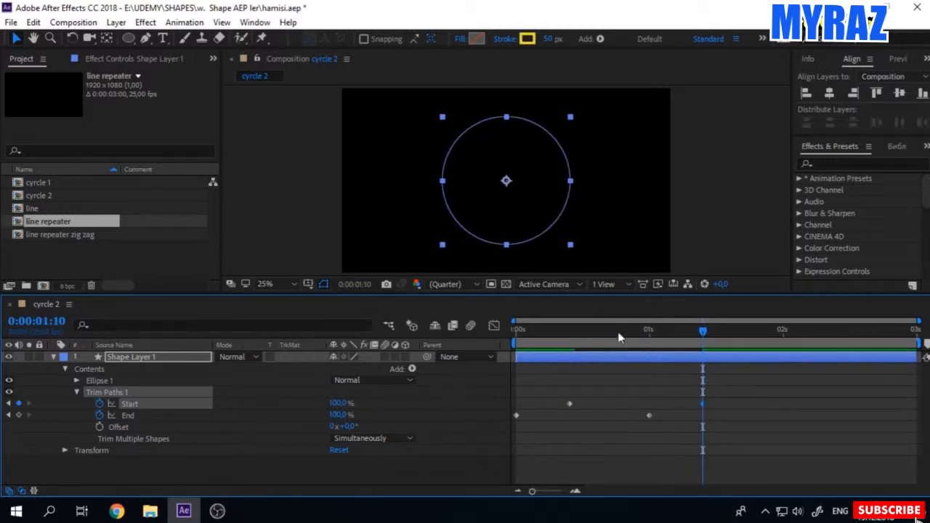
mouse_move(670, 340)
mouse_down()
mouse_move(554, 340)
mouse_move(601, 343)
mouse_up()
Step: Set the line cap of the circle's stroke to Round Cap and collapse the layer's properties
click(77, 381)
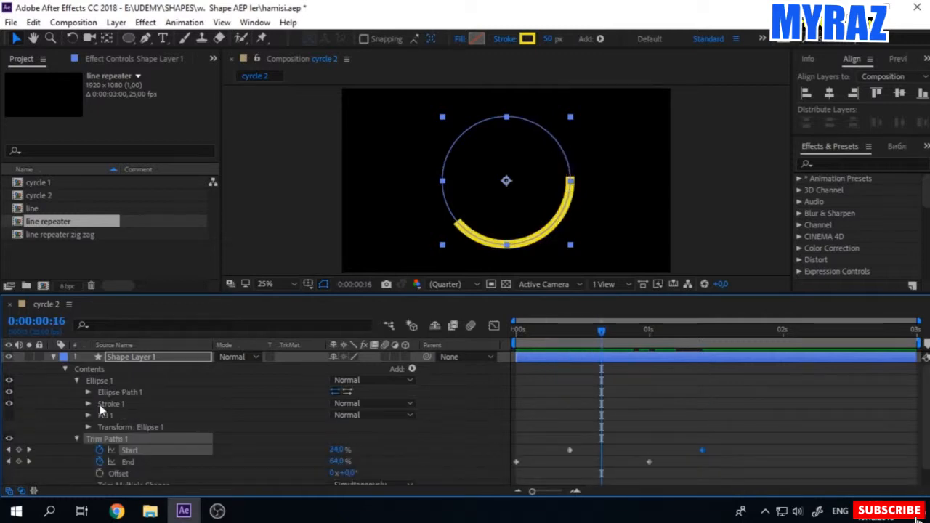
click(88, 404)
scroll(119, 426, down, 1)
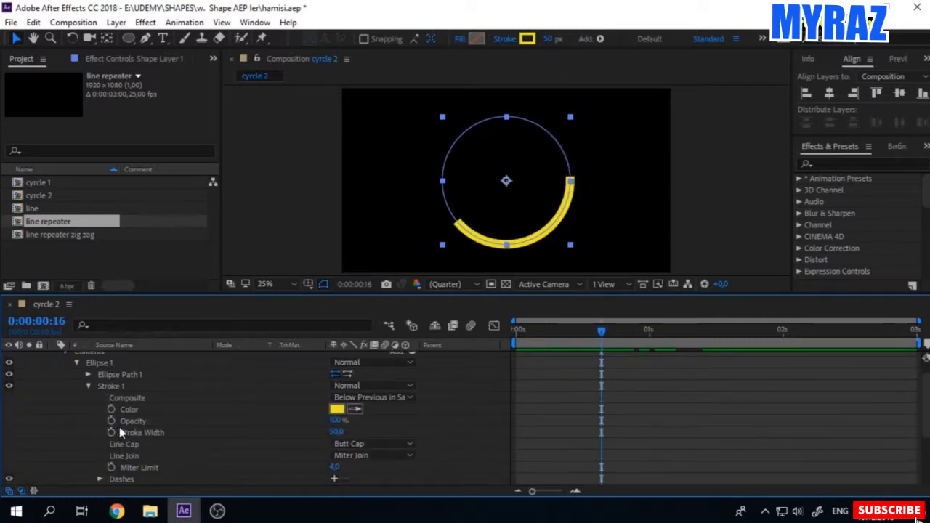
click(347, 444)
click(369, 419)
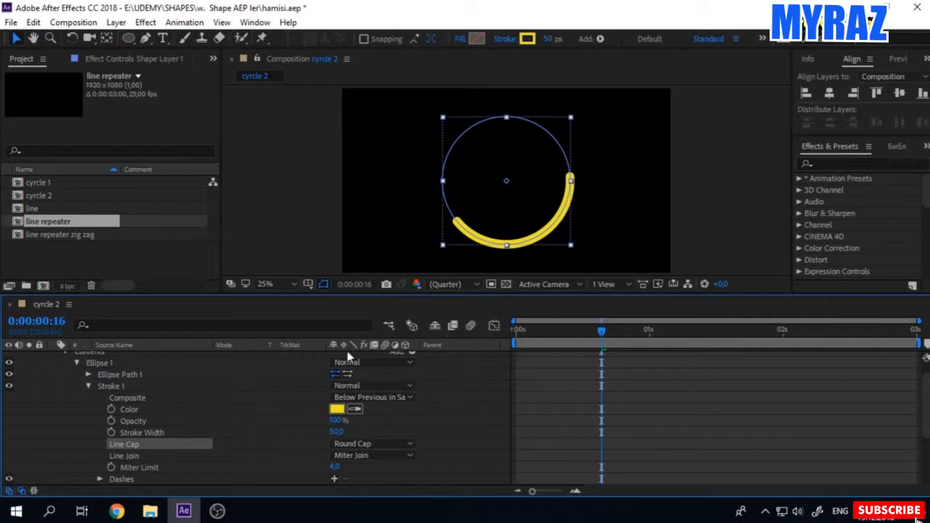
scroll(116, 372, up, 1)
click(52, 357)
Step: Reveal the circle layer's keyframes and apply Easy Ease to all Start and End keyframes
click(144, 360)
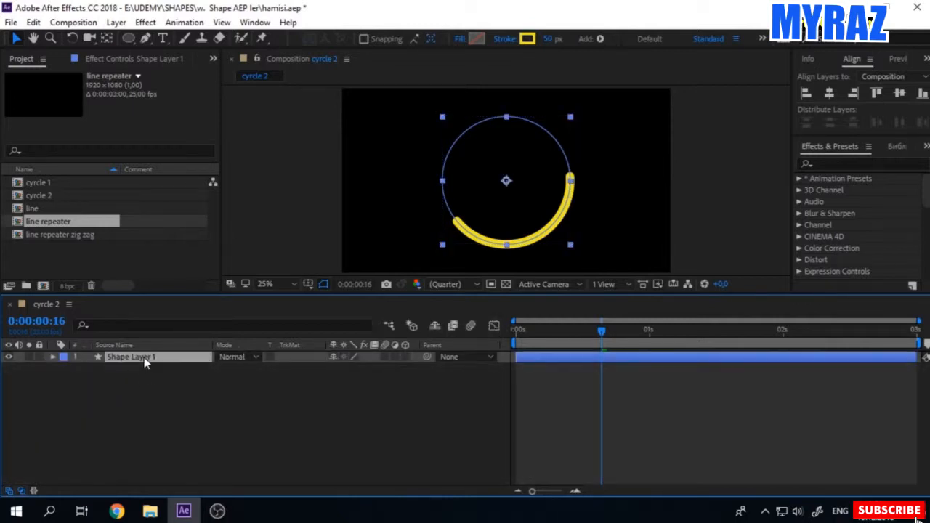
key(u)
drag(797, 425, 443, 373)
key(F9)
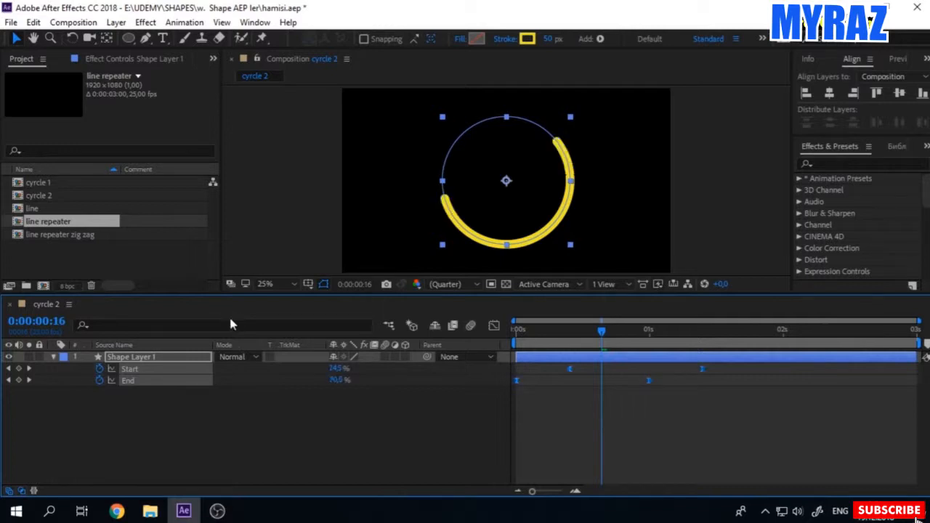
Step: Lengthen the incoming easing of the last Start and End keyframes in the speed graph and preview the animation
click(495, 326)
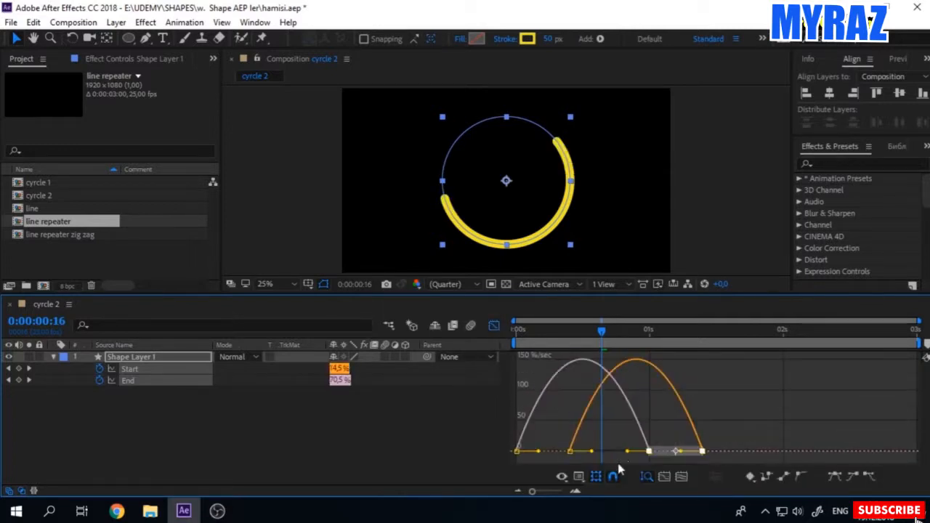
drag(627, 451, 603, 452)
click(447, 429)
key(space)
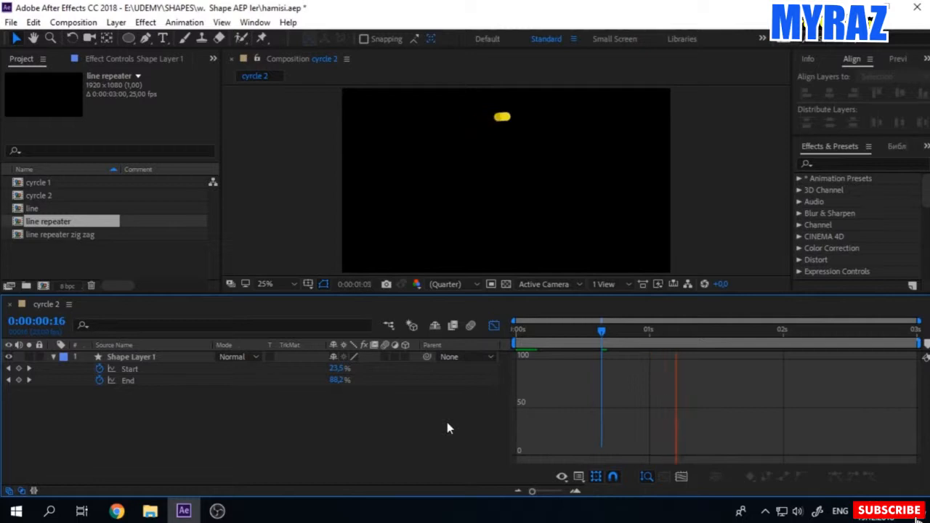
key(space)
click(502, 356)
click(493, 325)
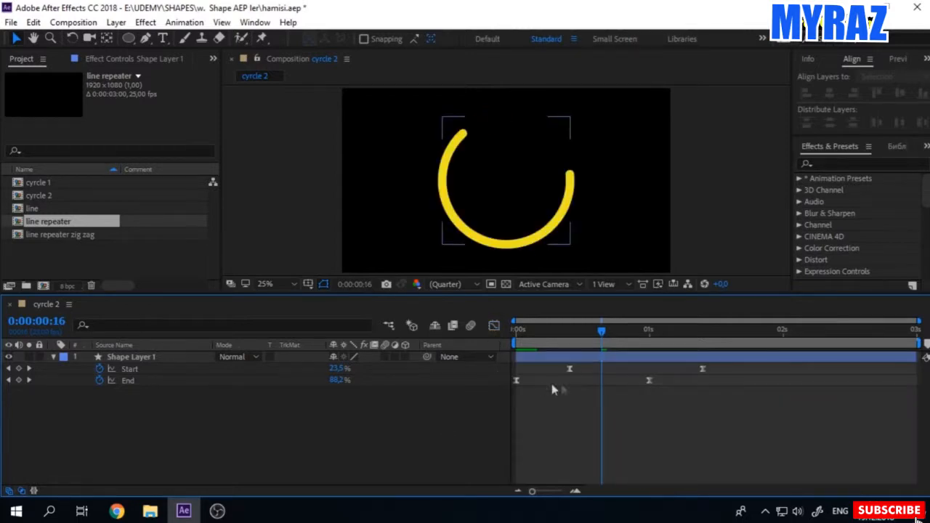
click(53, 357)
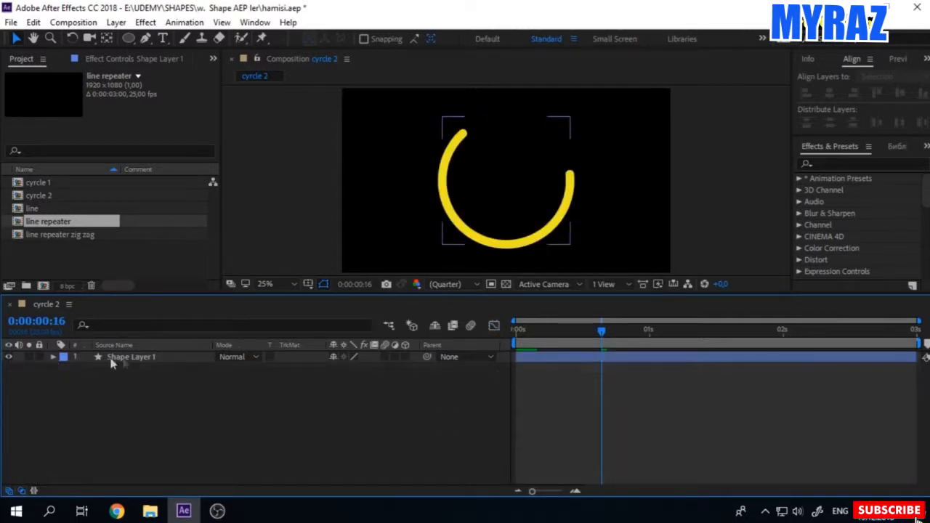
Step: Duplicate Shape Layer 1 and scale the copy to 80%
click(113, 358)
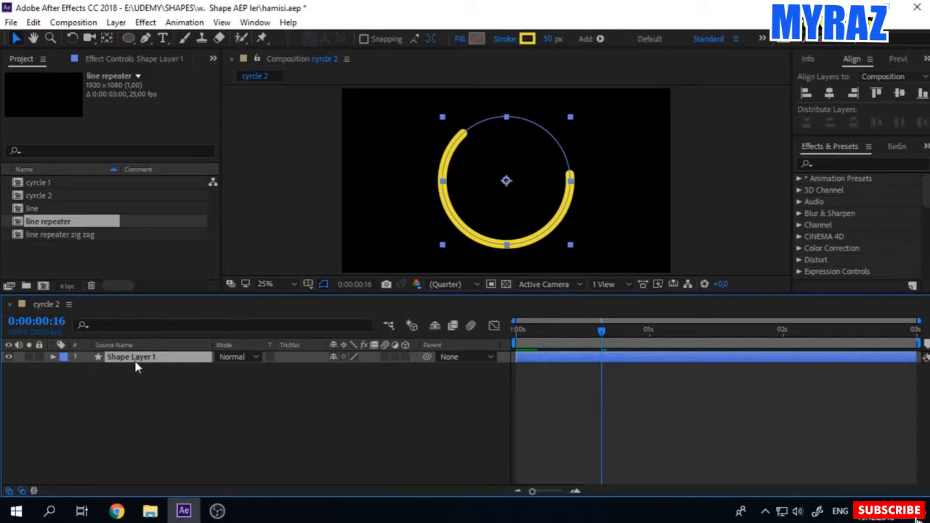
key(ctrl+d)
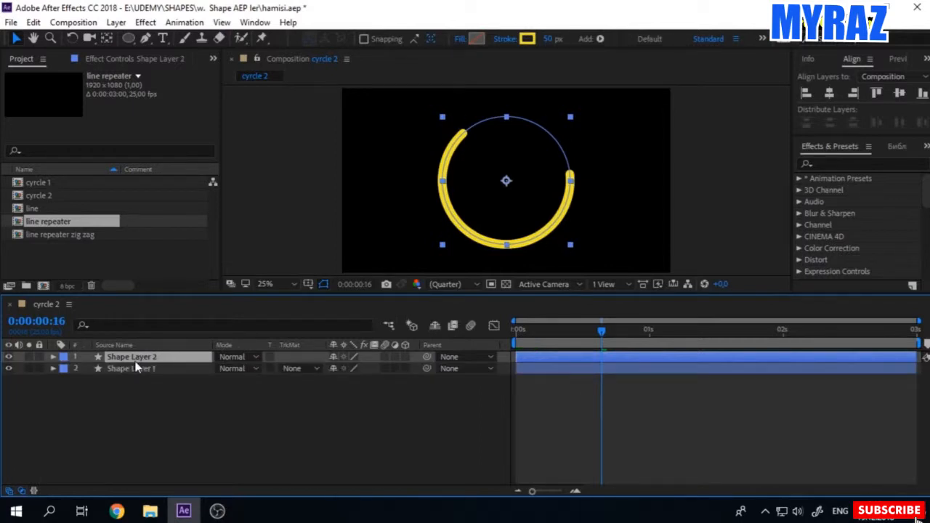
key(s)
click(349, 369)
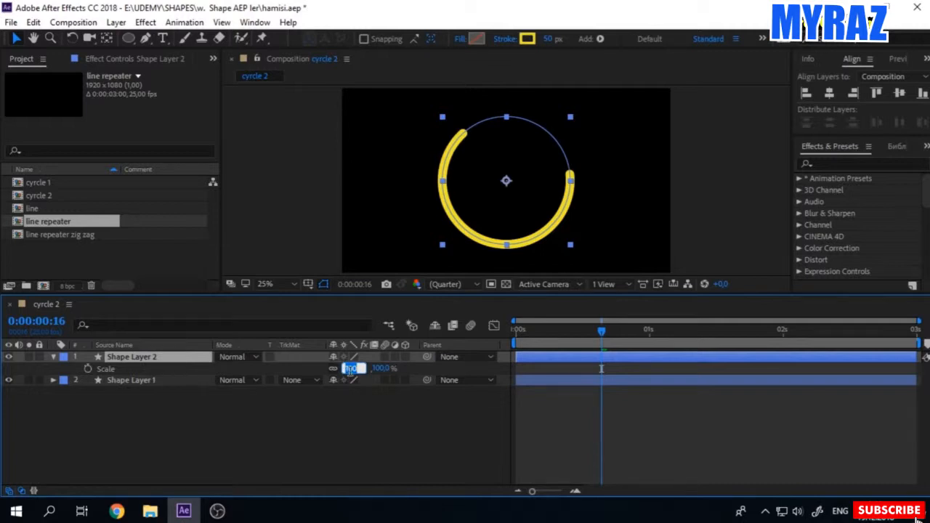
text(80)
key(Return)
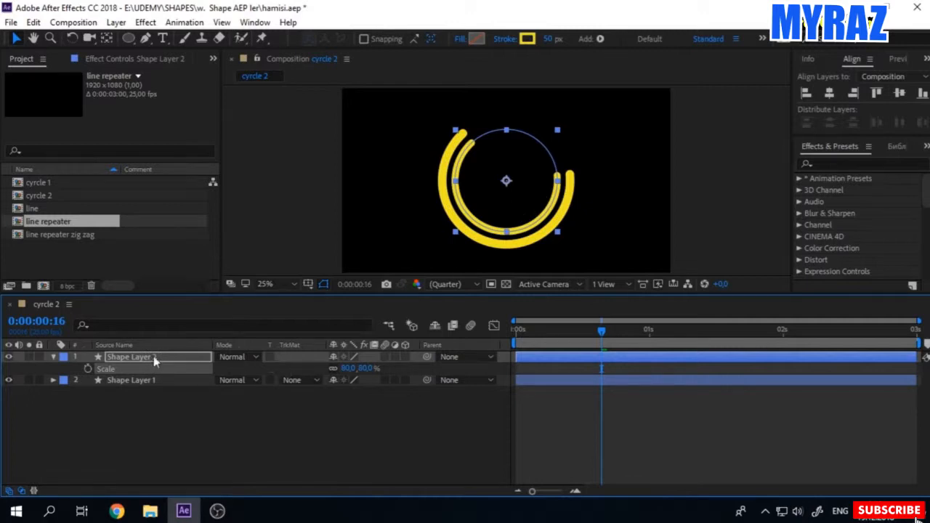
Step: Duplicate the 80% circle layer and scale the new copy to 60%
key(ctrl+d)
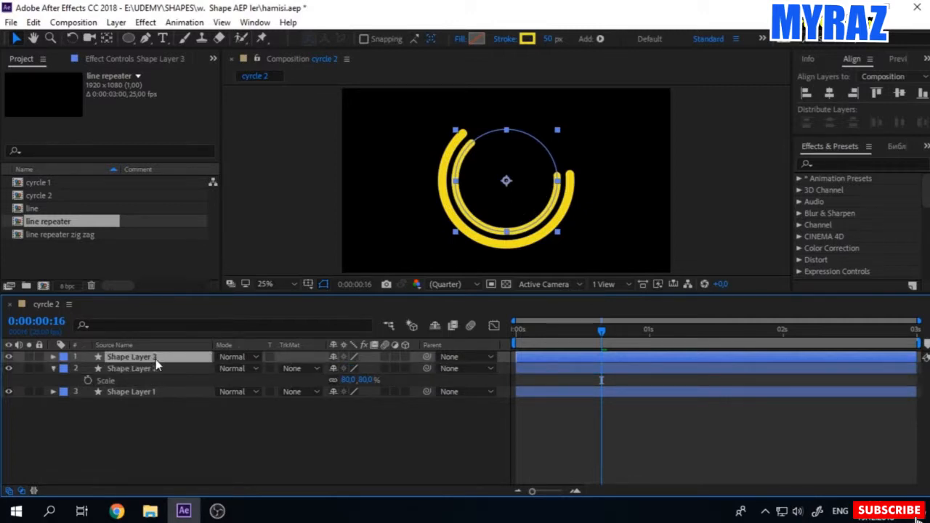
key(s)
click(347, 369)
text(60)
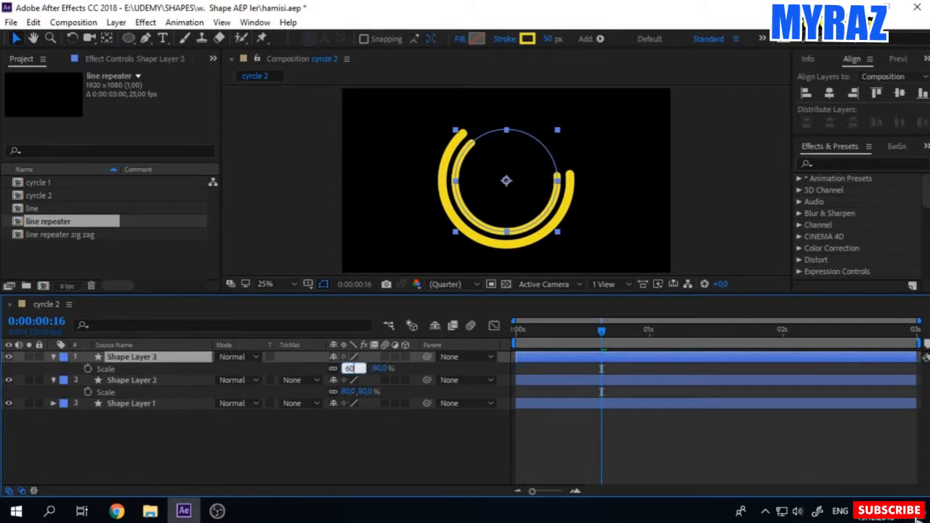
key(Return)
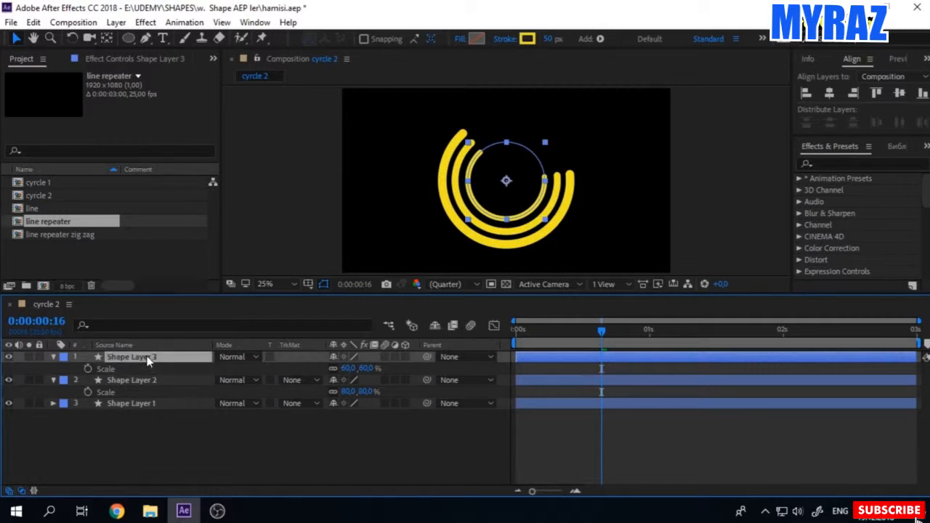
Step: Duplicate the 60% circle layer and scale the new copy to 40%
key(ctrl+d)
click(348, 368)
text(4)
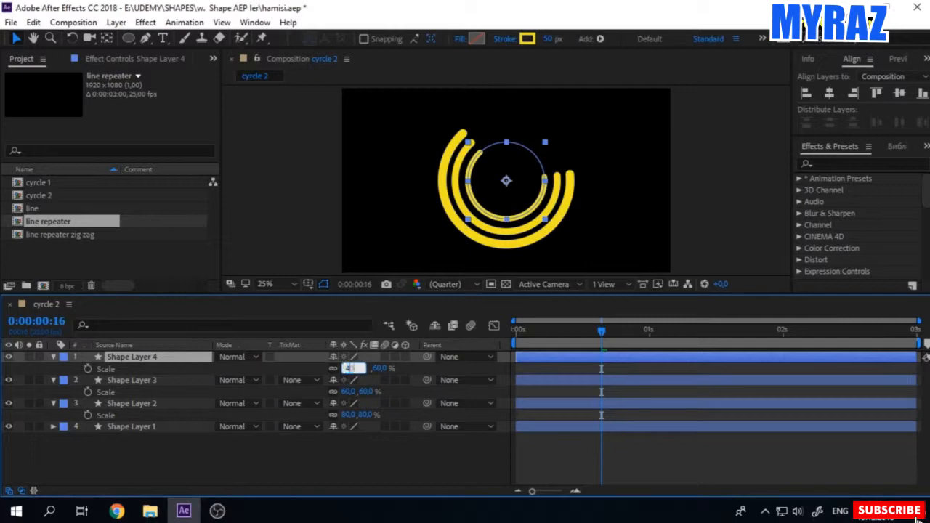
text(0,0,40,0)
key(Return)
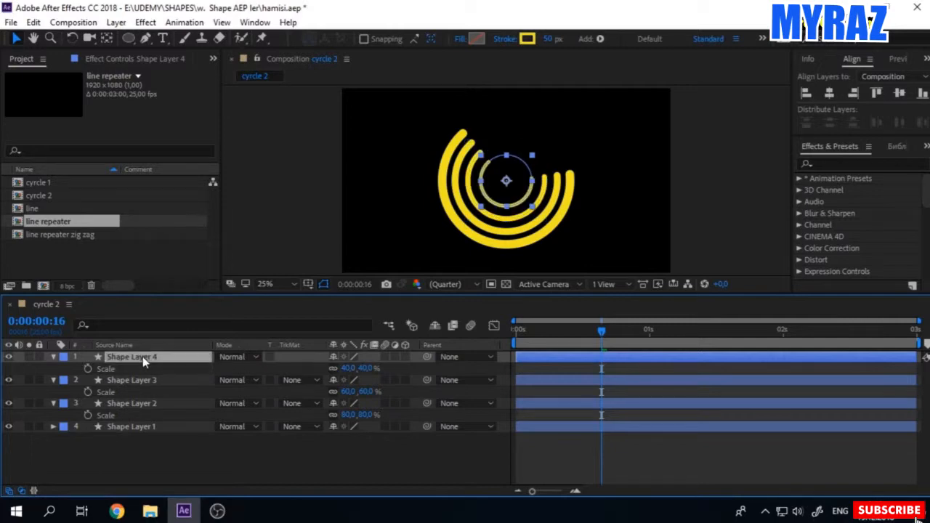
Step: Duplicate the 40% circle layer, scale the new copy to 20% and preview the animation
key(ctrl+d)
click(347, 369)
text(20)
key(Return)
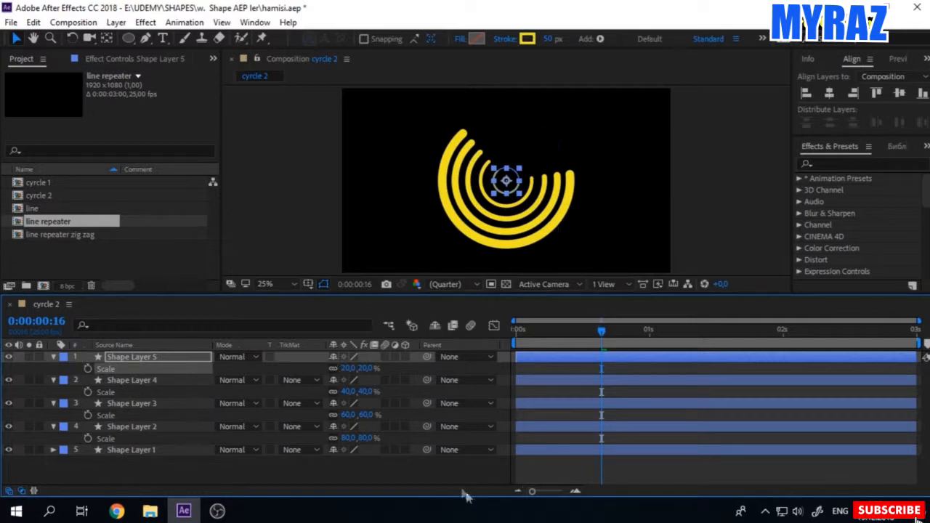
click(464, 489)
key(space)
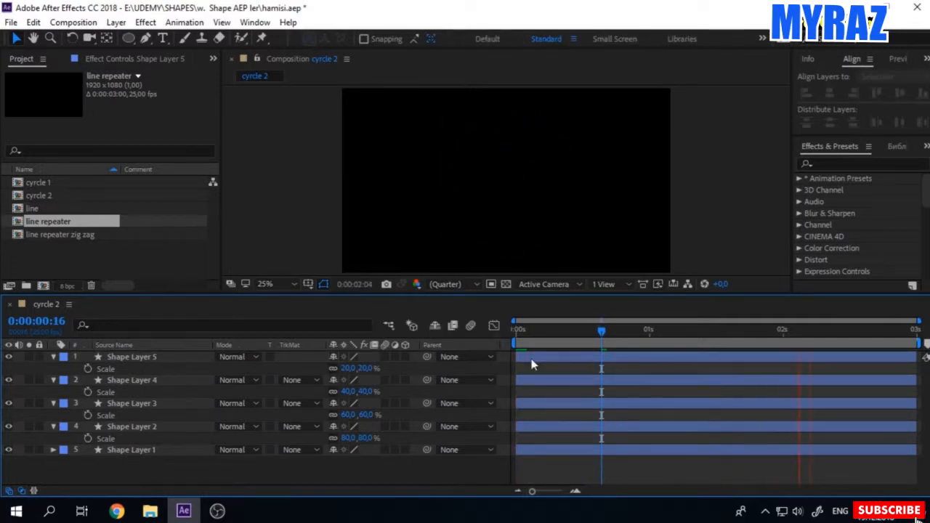
key(space)
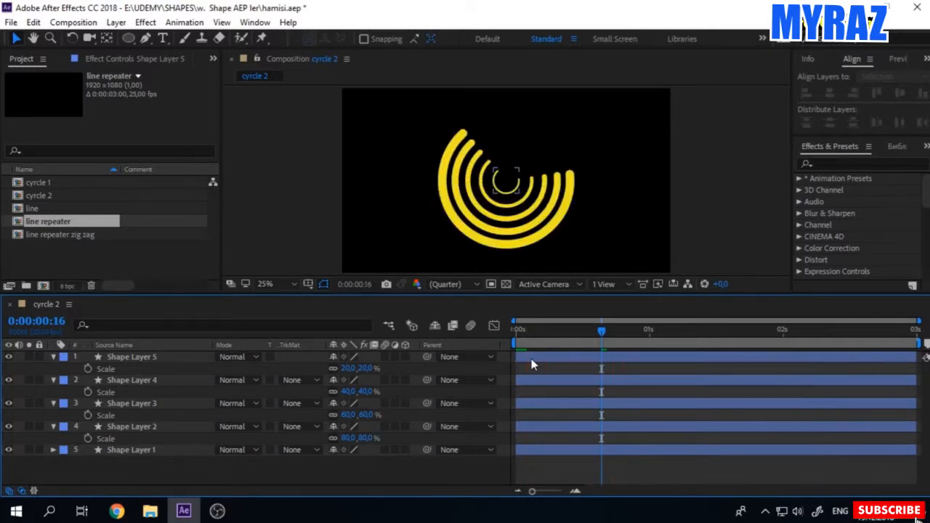
Step: Shift Shape Layer 2 to start at frame 4 and Shape Layer 3 to start at frame 8
click(134, 473)
drag(532, 491, 550, 496)
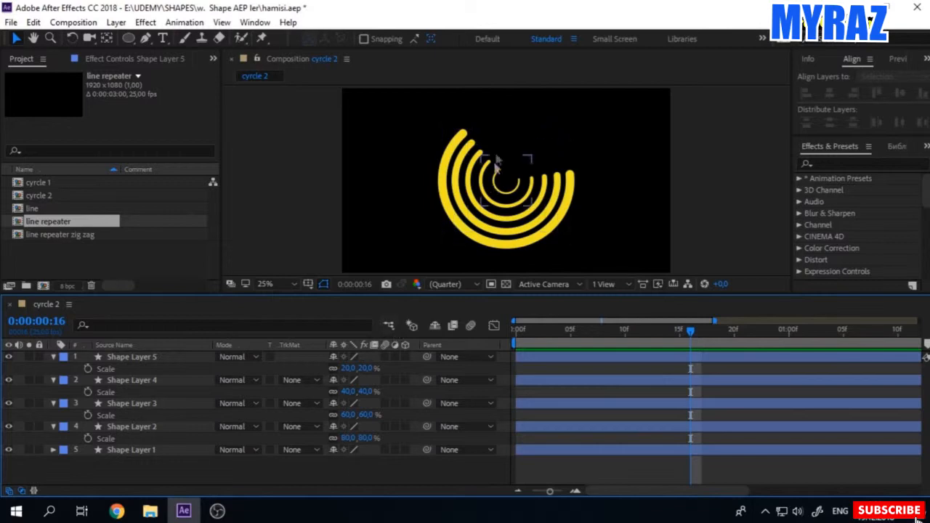
click(449, 154)
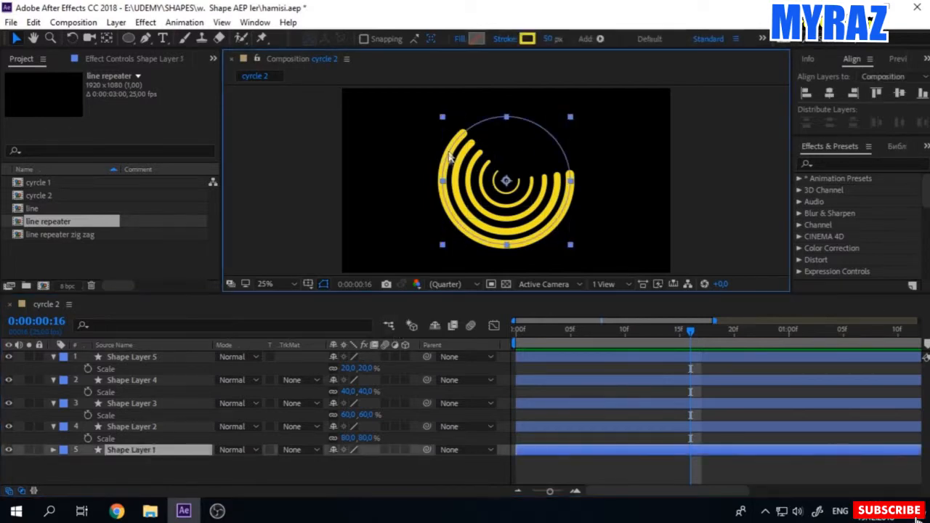
click(537, 330)
drag(544, 335, 556, 337)
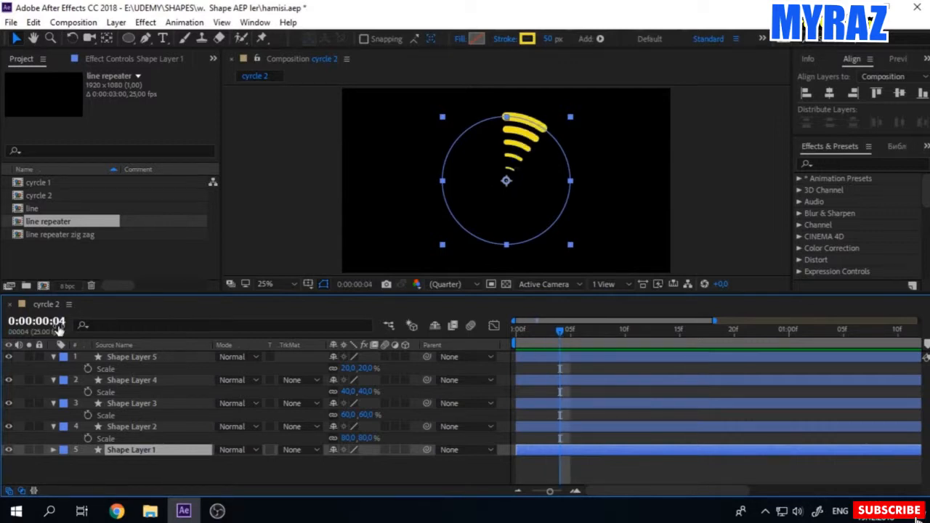
drag(542, 428, 582, 428)
drag(564, 336, 604, 338)
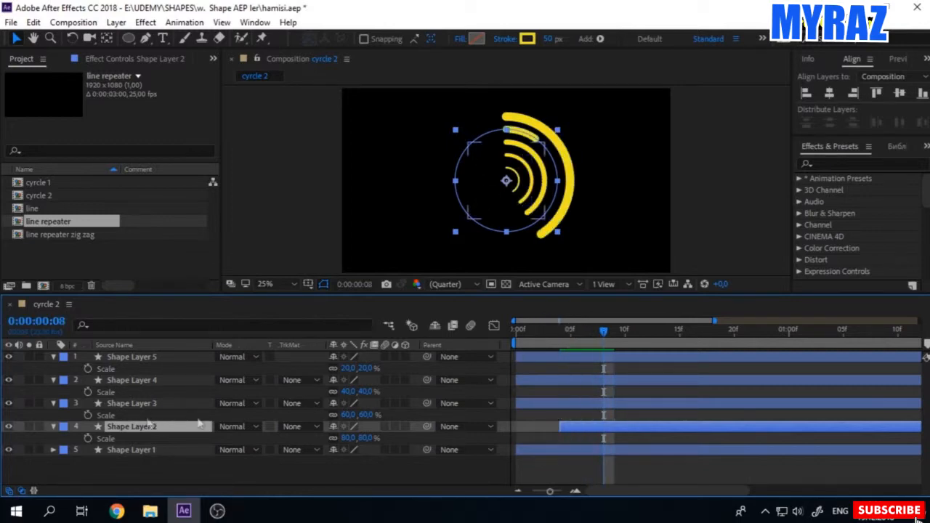
drag(572, 409, 659, 412)
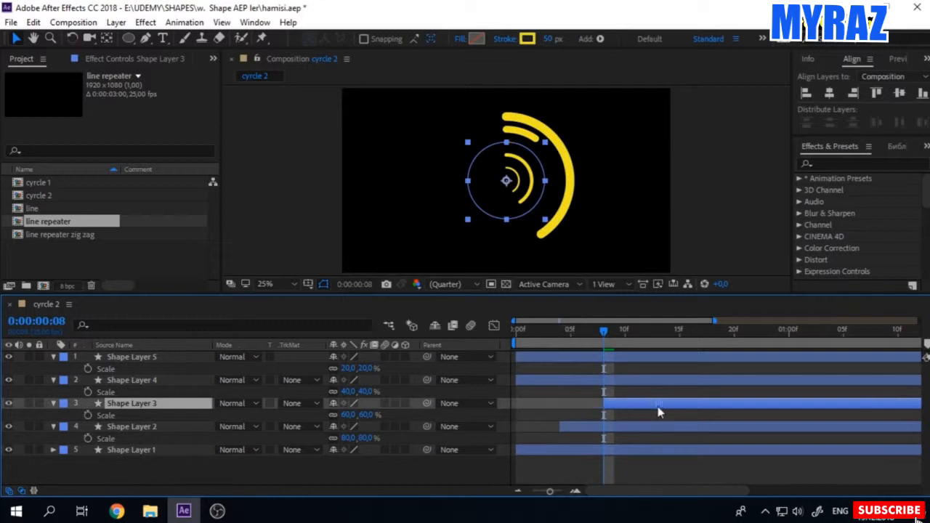
Step: Shift Shape Layer 4 in time so that it starts at frame 12
click(58, 321)
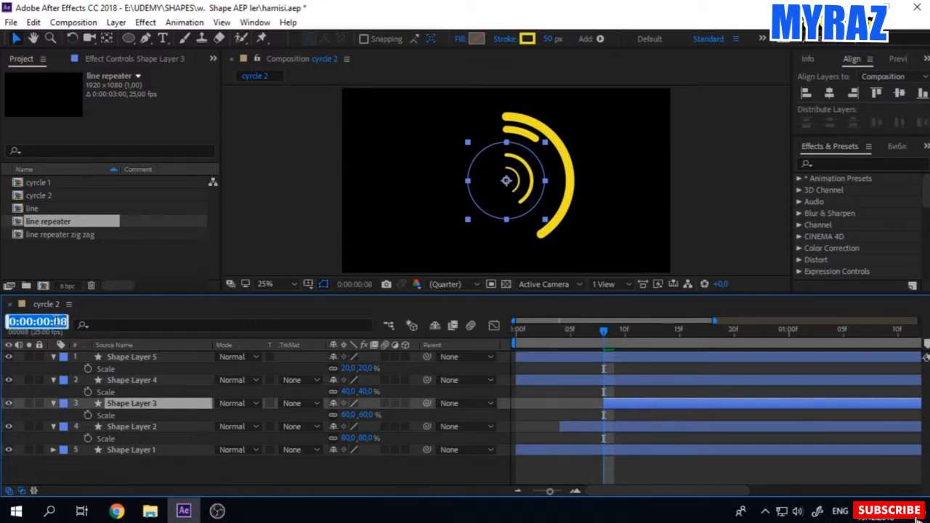
double_click(59, 321)
text(12)
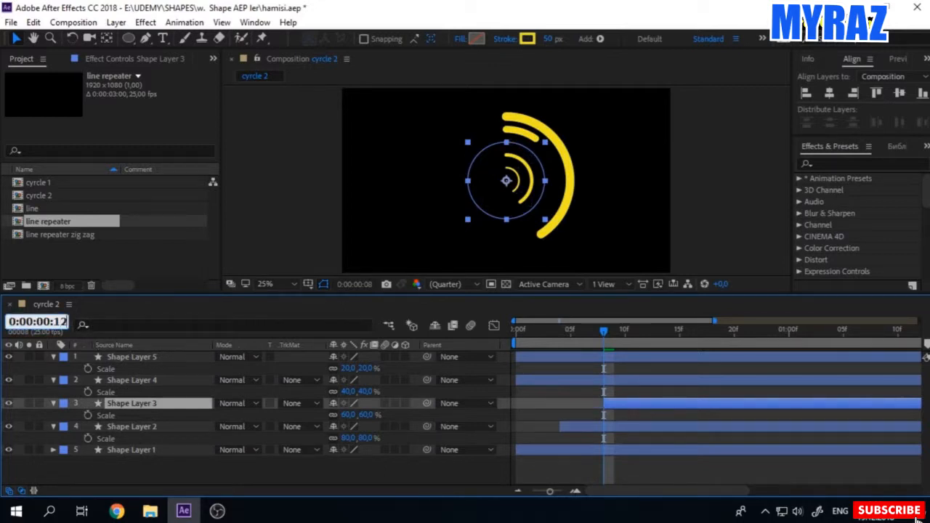
key(Return)
drag(536, 388, 670, 385)
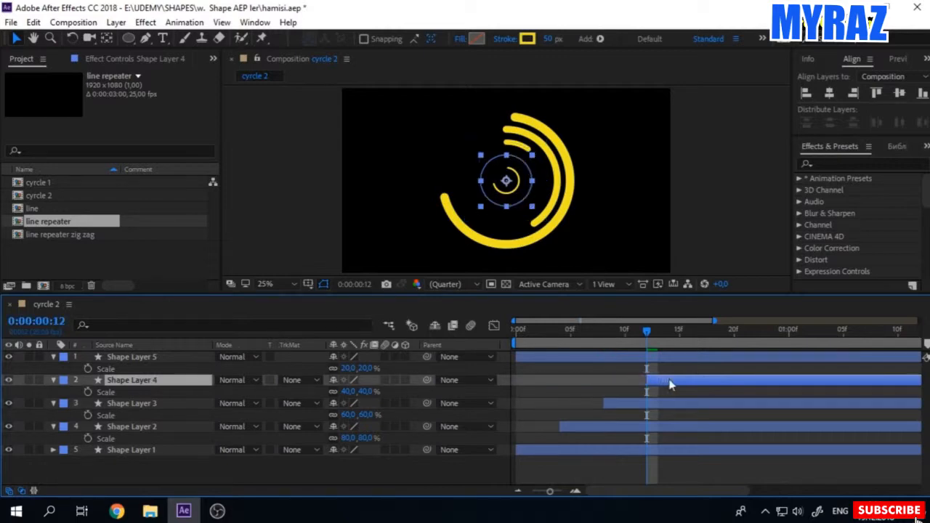
Step: Shift Shape Layer 5 to start at frame 16 and preview the staggered ring animation
click(38, 321)
text(1)
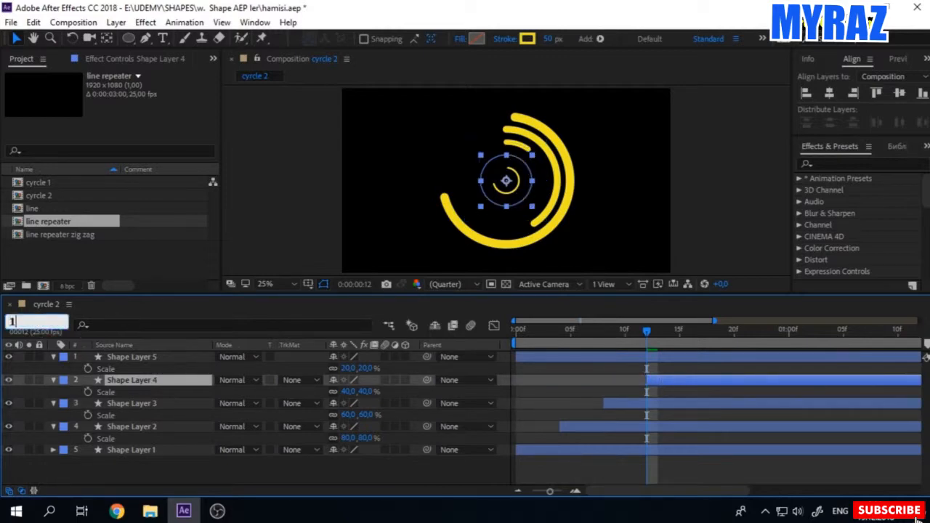
key(ctrl+z)
text(16)
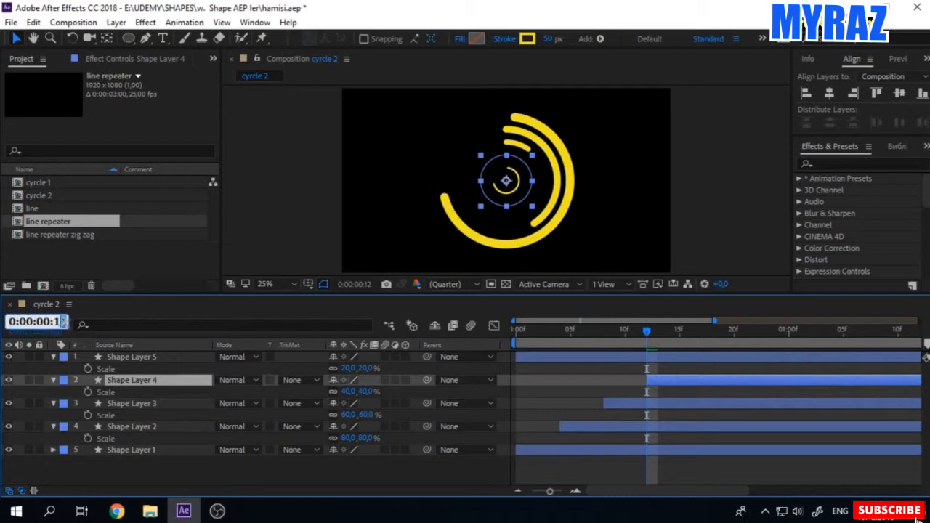
key(Return)
drag(560, 357, 742, 371)
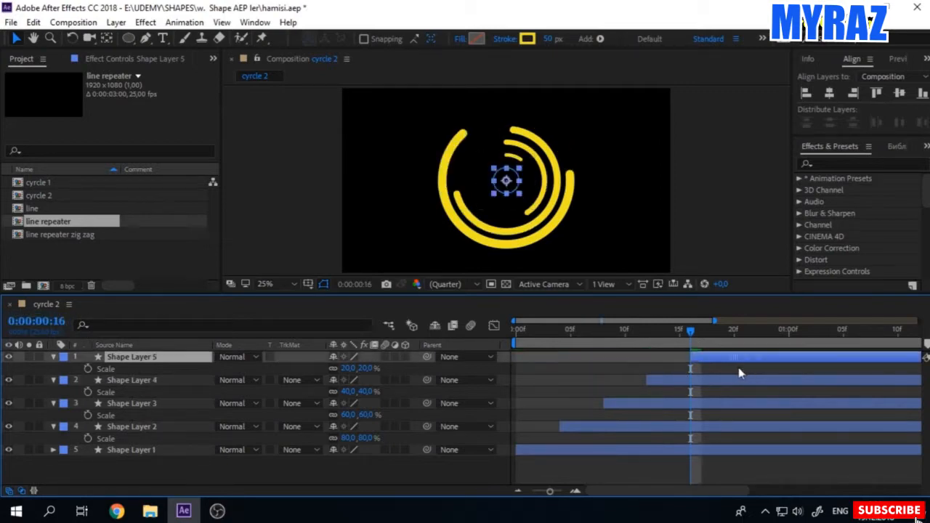
click(463, 474)
key(space)
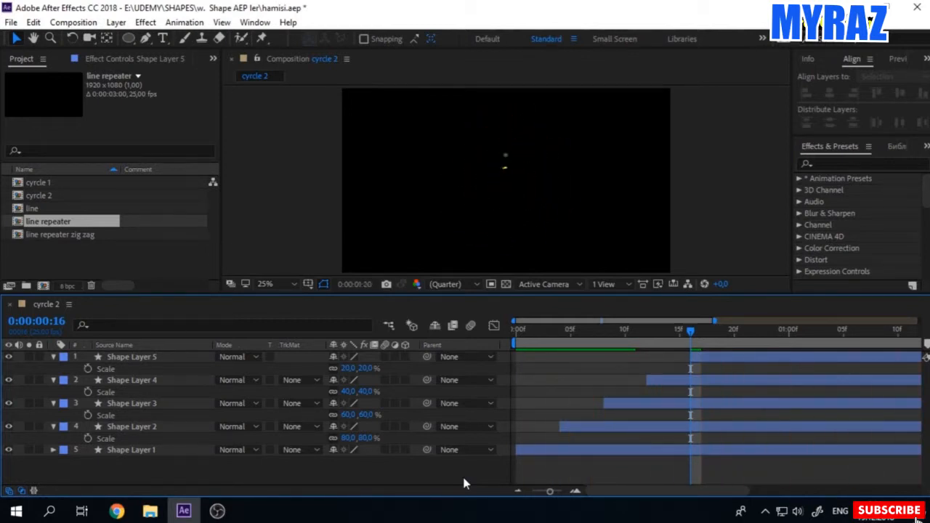
click(606, 329)
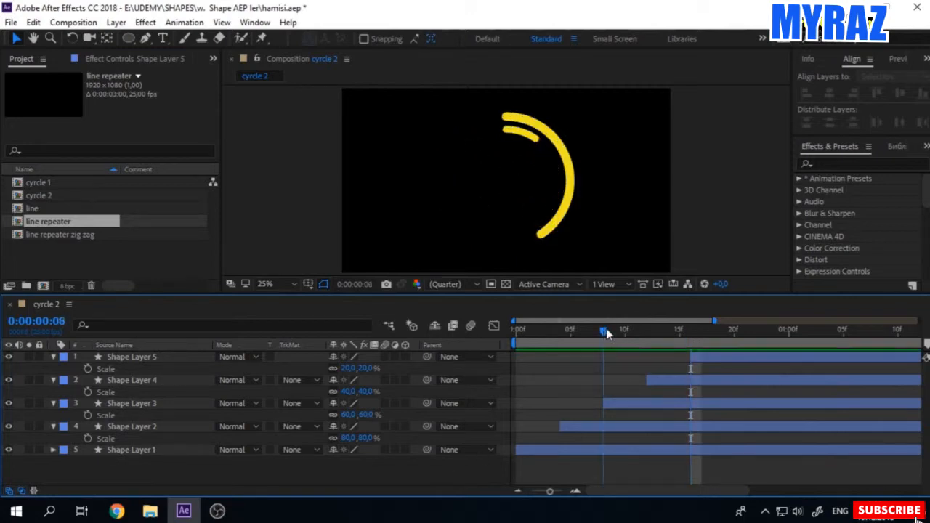
Step: Reveal the Rotation property of all five shape layers and set Shape Layer 5's rotation to -15°
drag(127, 464, 149, 362)
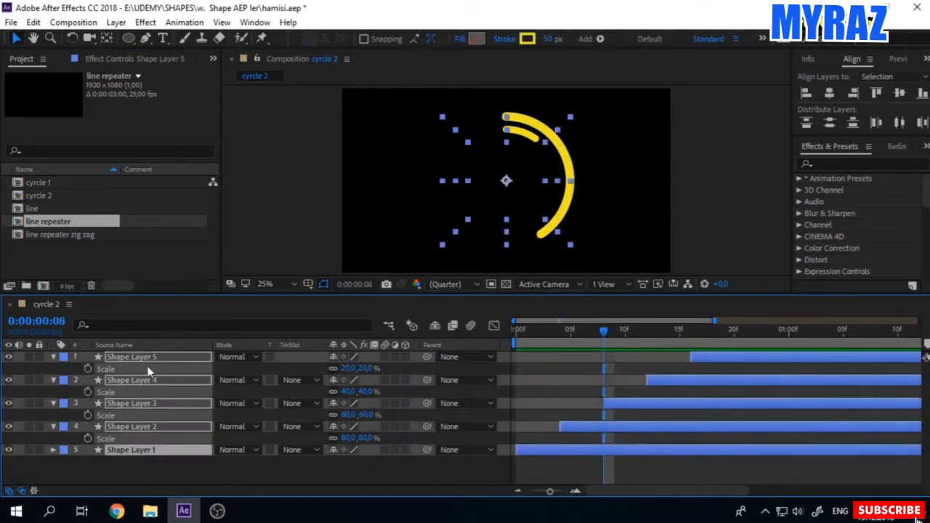
key(r)
click(109, 371)
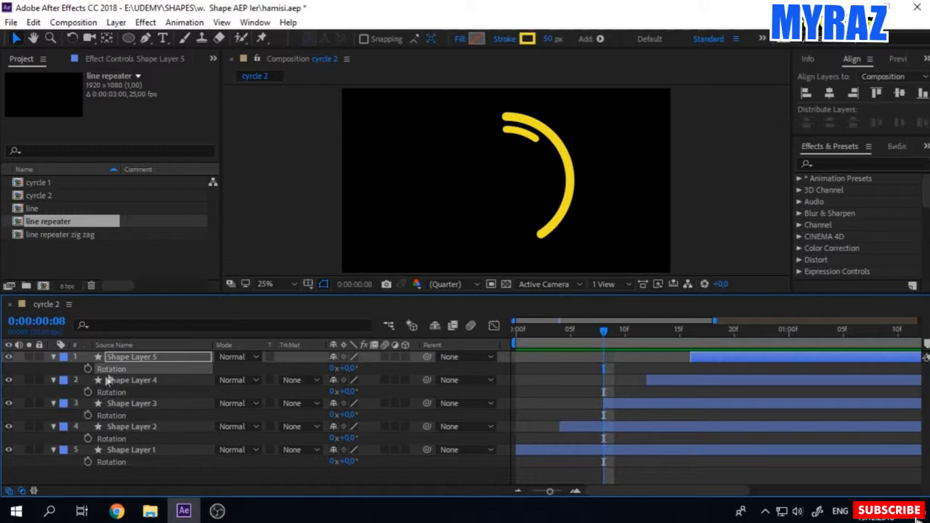
click(348, 370)
text(-15)
key(Return)
Step: Set the rotation of Shape Layer 4 to -30° and of Shape Layer 3 to -45°
click(349, 391)
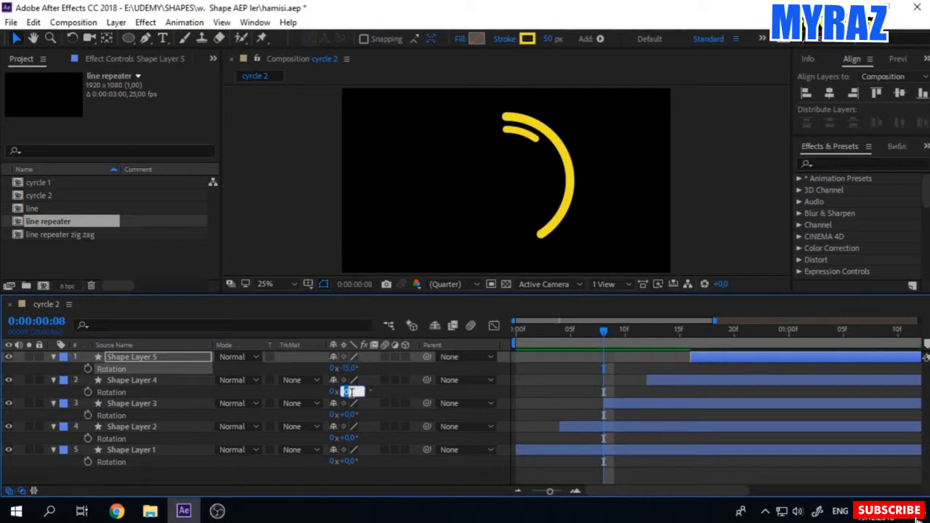
text(-30)
key(Return)
click(350, 415)
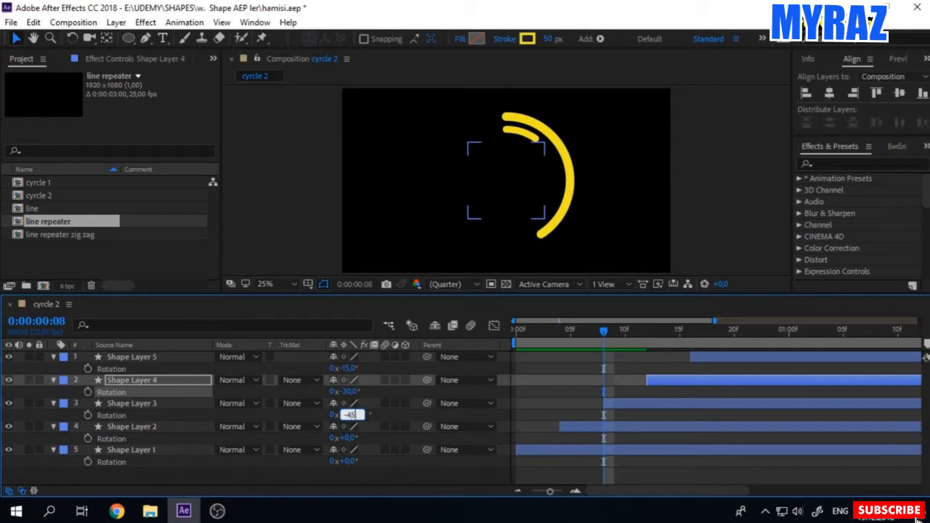
text(-45)
key(Return)
Step: Set the rotation of Shape Layer 2 to -60° and of Shape Layer 1 to -75°, then preview the animation
click(347, 438)
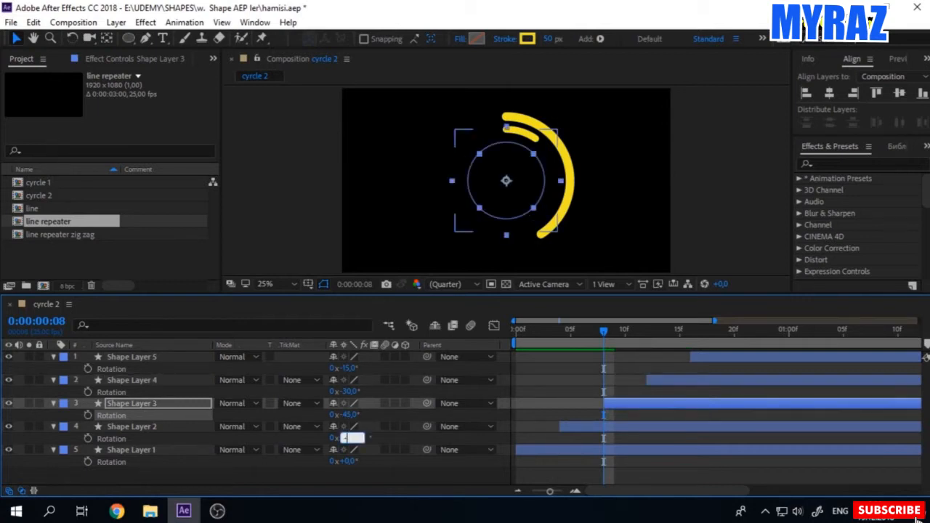
text(-60)
key(Return)
click(350, 461)
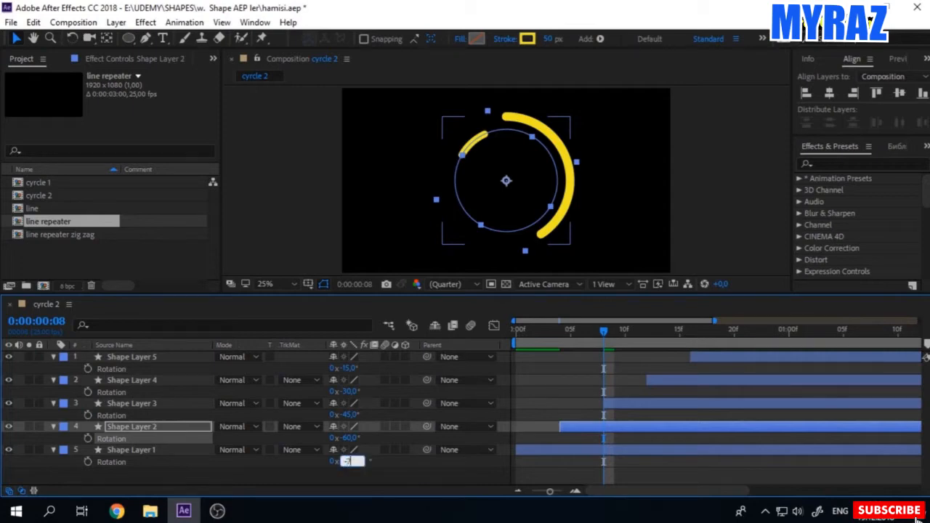
key(Return)
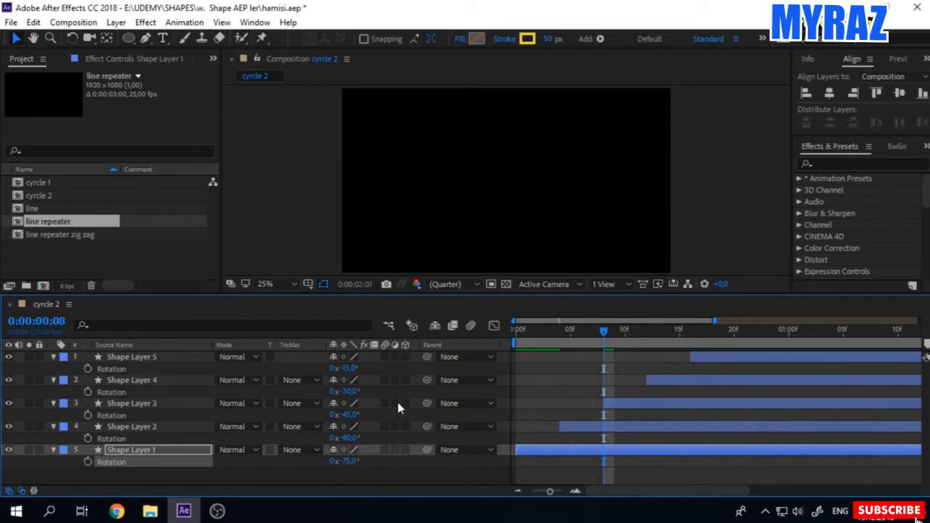
key(space)
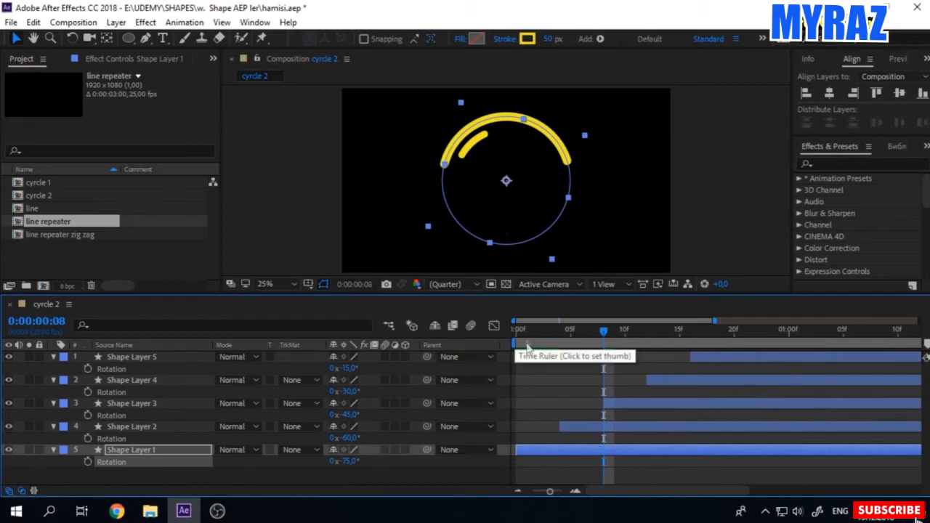